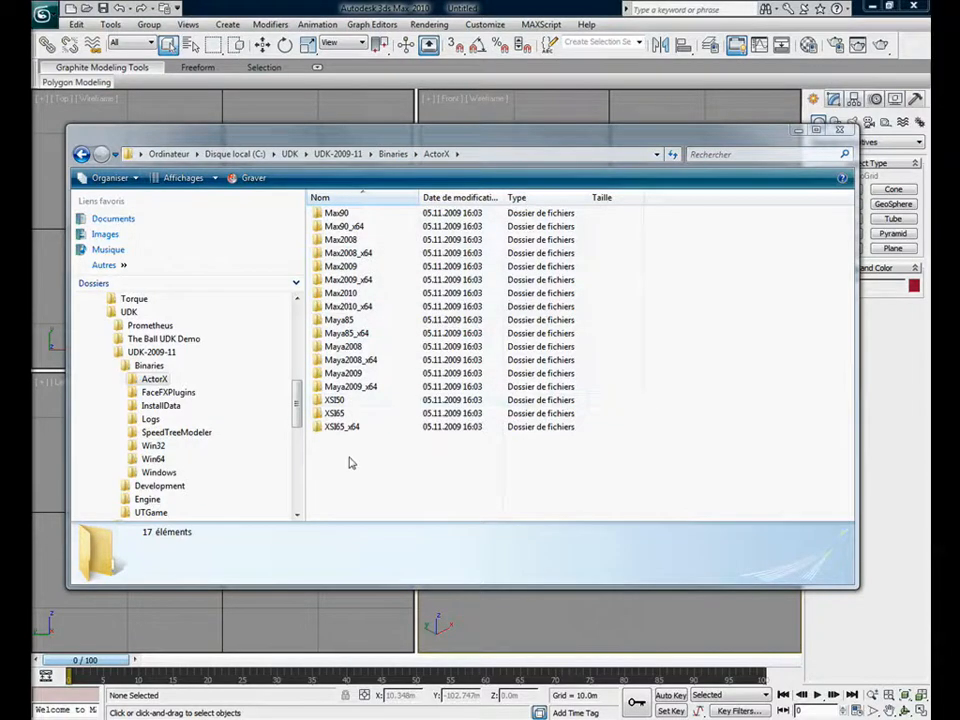
# Open the Max2010 folder of the UDK ActorX plug-ins, check ActorX.dlu in the 3ds Max 2010 plugins folder, and close the file browser
pyautogui.doubleClick(321, 295)
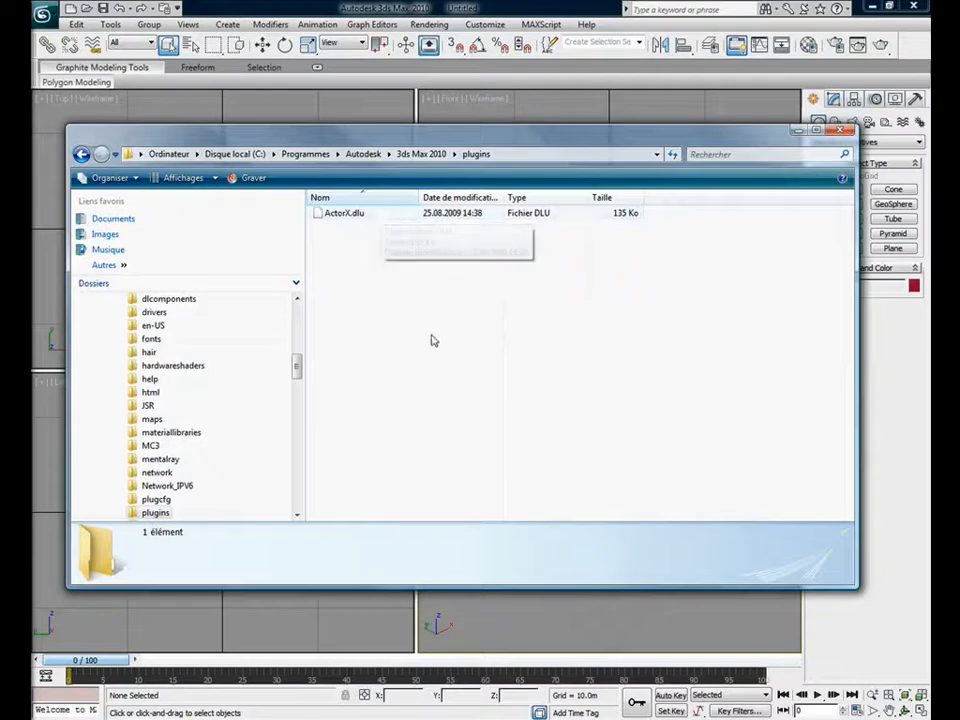
pyautogui.click(840, 133)
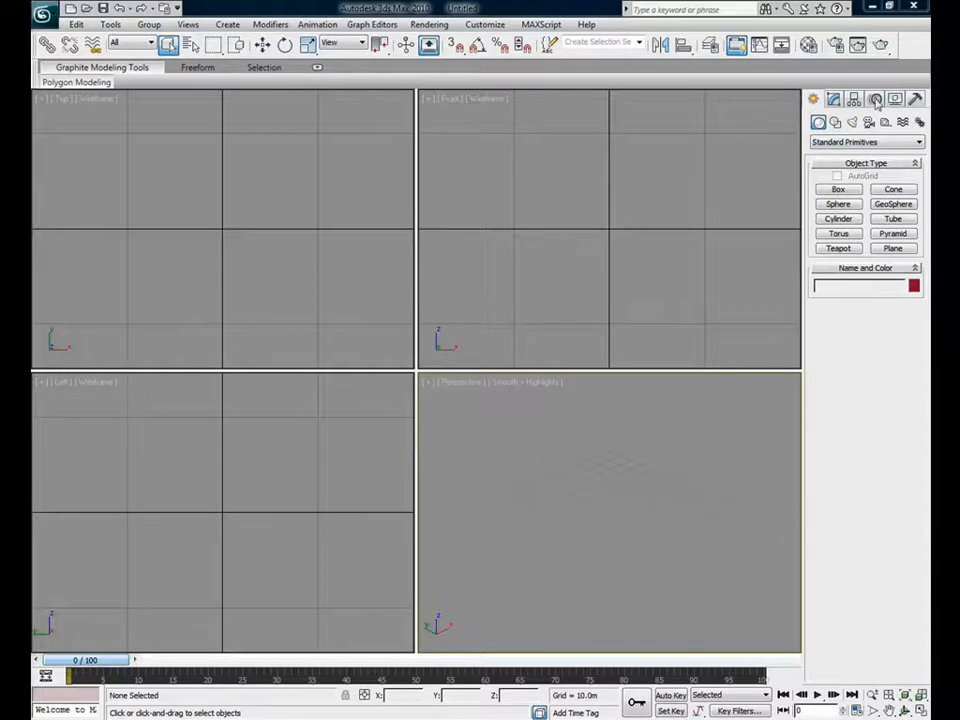
# Expand the utilities button set to 10 buttons with ActorX in the empty slot, and open the ActorX utility to view its export options
pyautogui.click(915, 100)
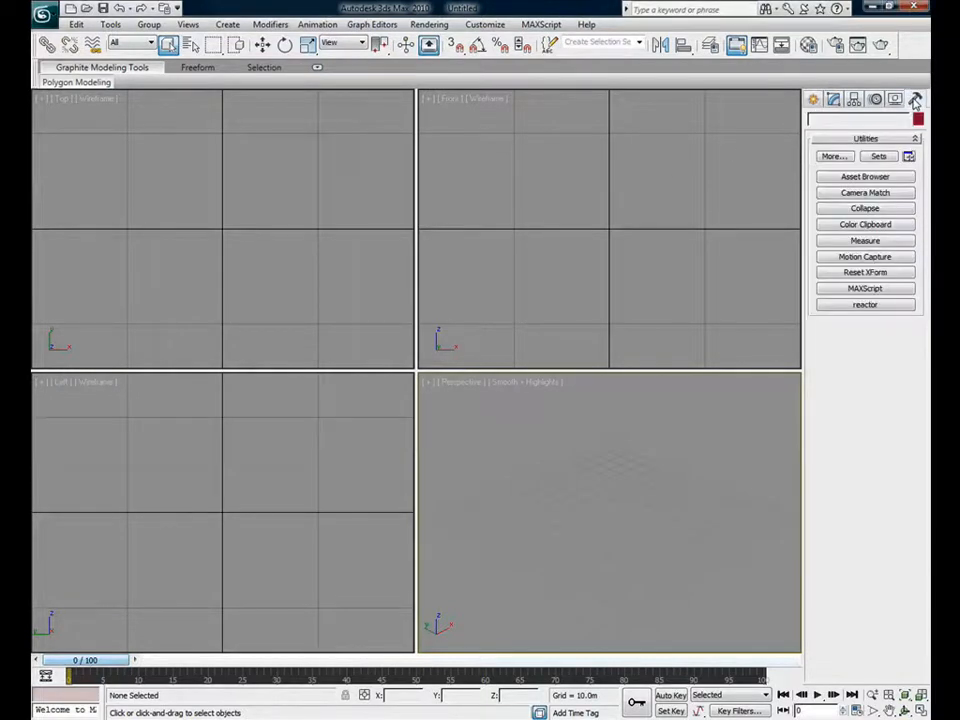
pyautogui.click(909, 157)
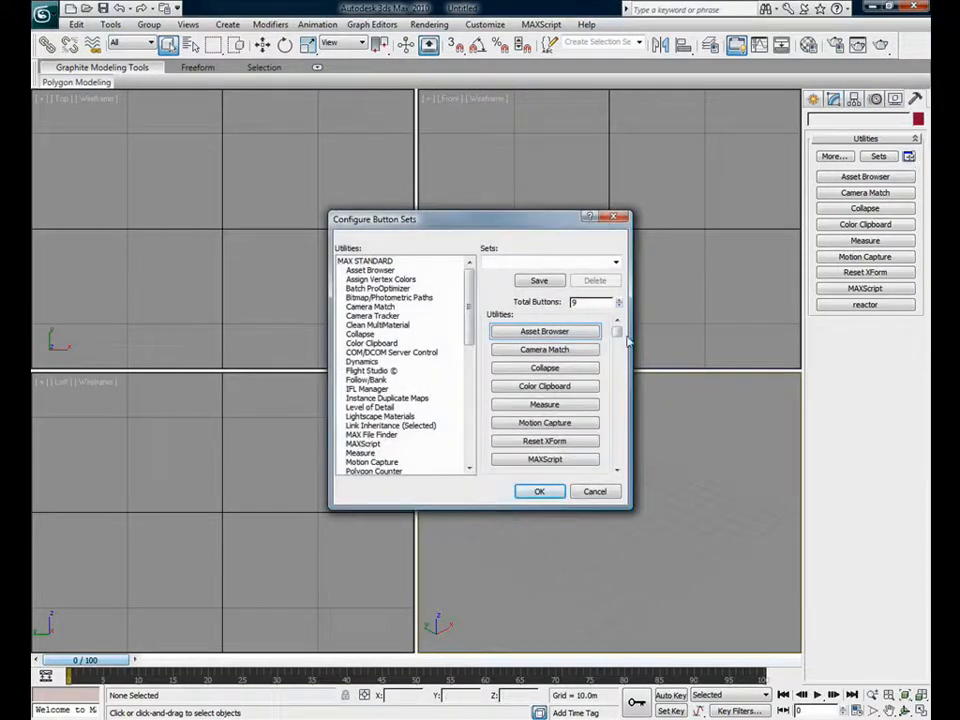
pyautogui.moveTo(619, 332); pyautogui.dragTo(617, 457)
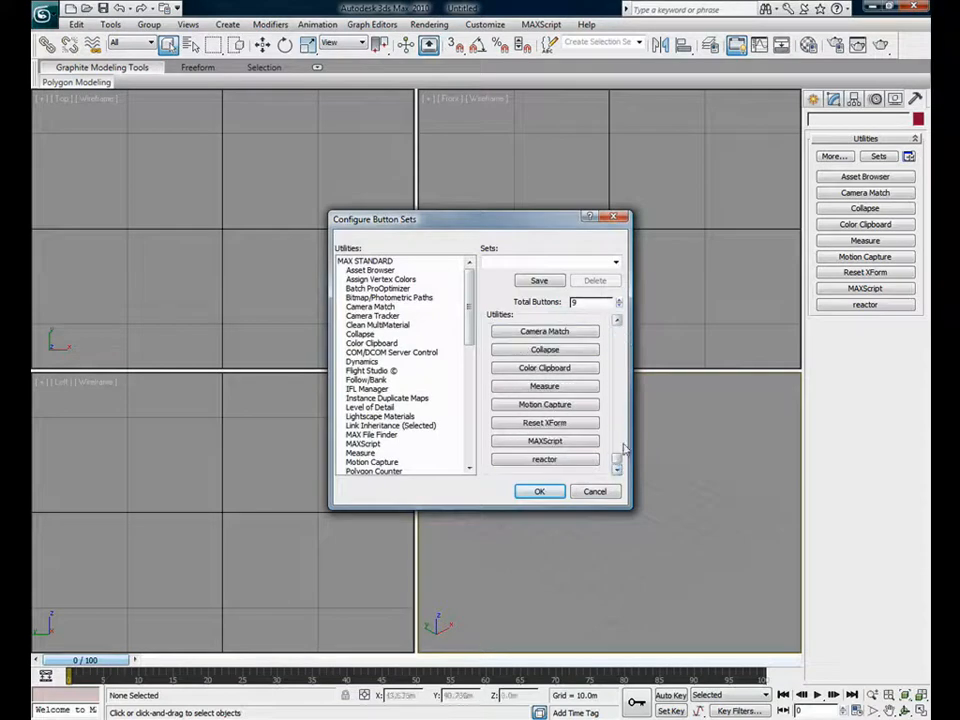
pyautogui.click(619, 302)
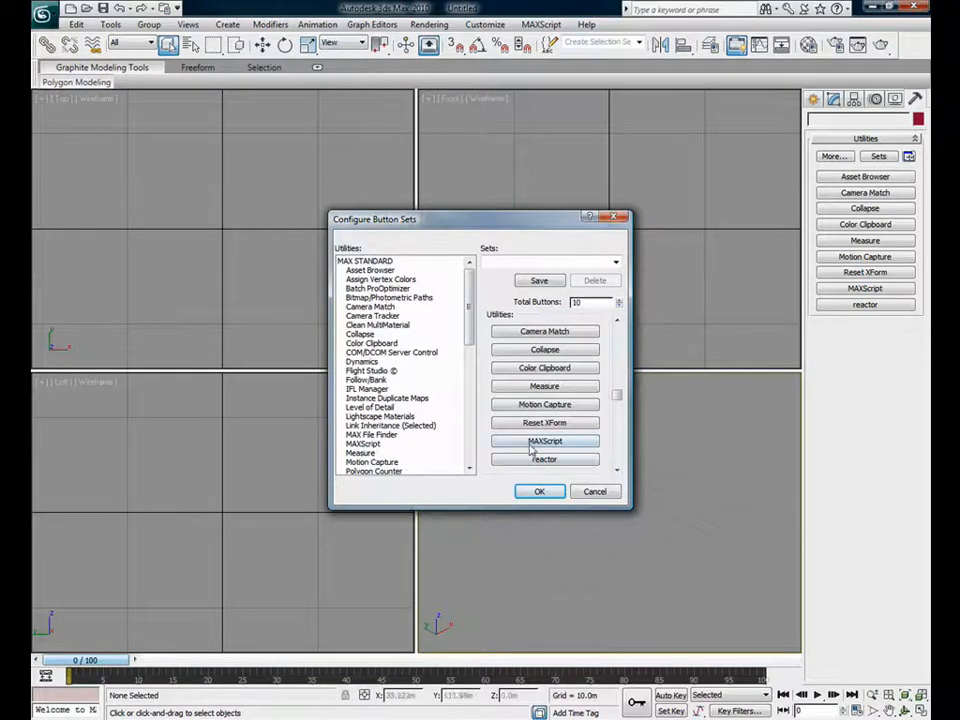
pyautogui.moveTo(621, 398); pyautogui.dragTo(617, 461)
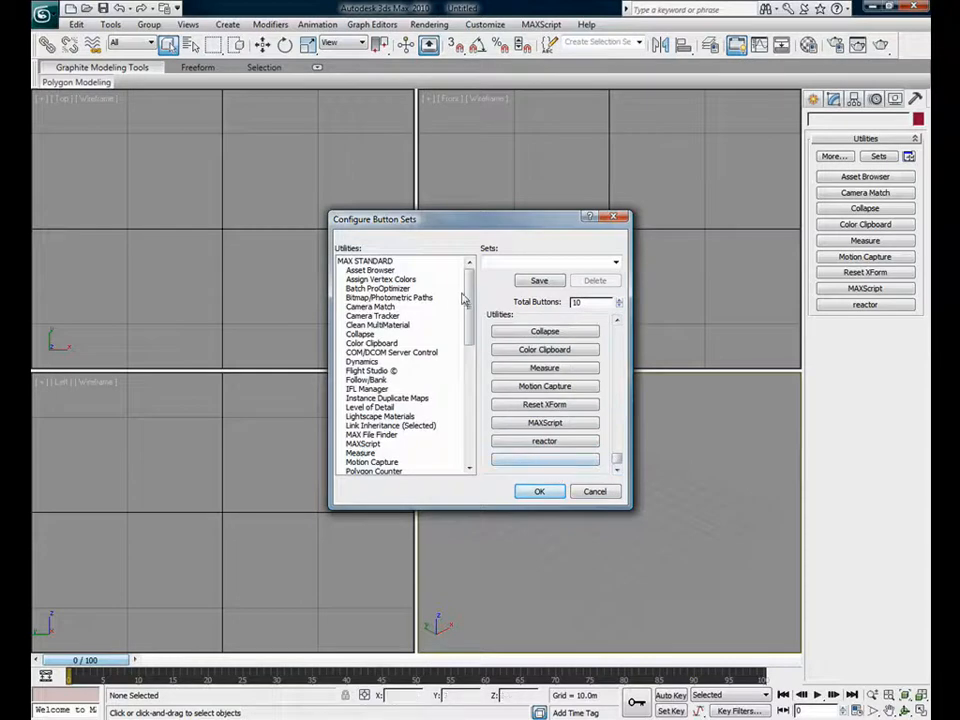
pyautogui.moveTo(469, 298); pyautogui.dragTo(467, 432)
pyautogui.moveTo(357, 461); pyautogui.dragTo(545, 459)
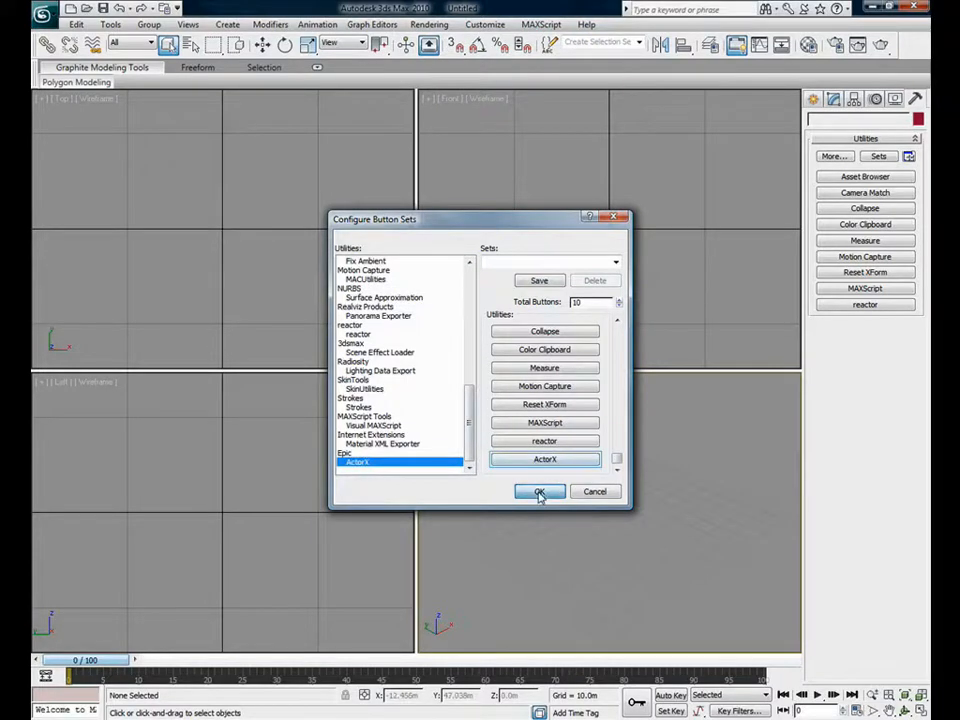
pyautogui.click(539, 492)
pyautogui.click(866, 321)
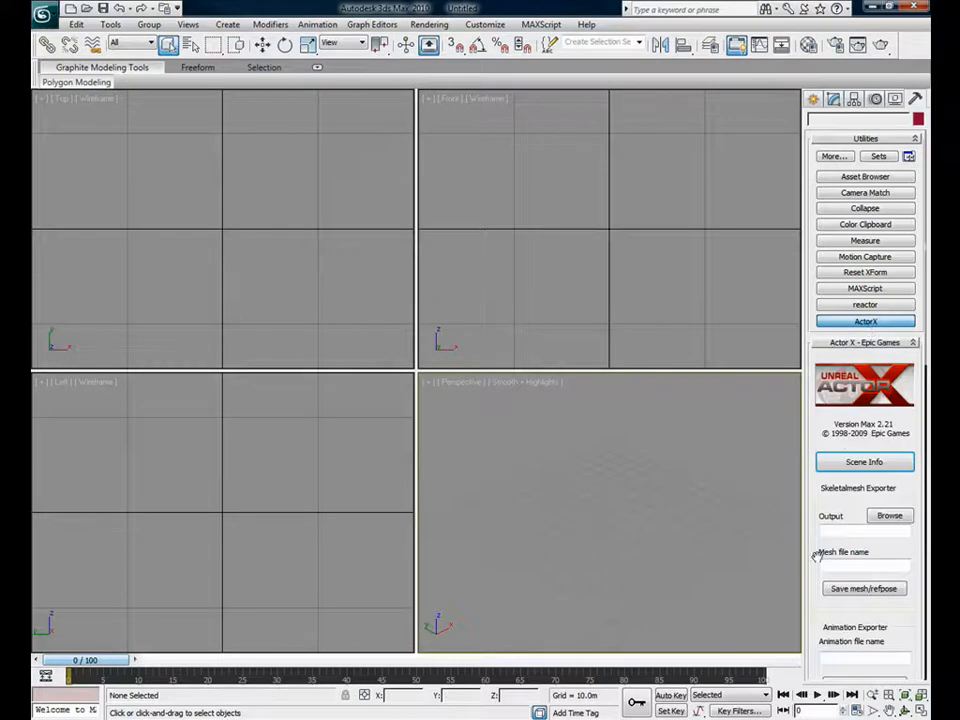
pyautogui.moveTo(816, 551); pyautogui.dragTo(848, 133)
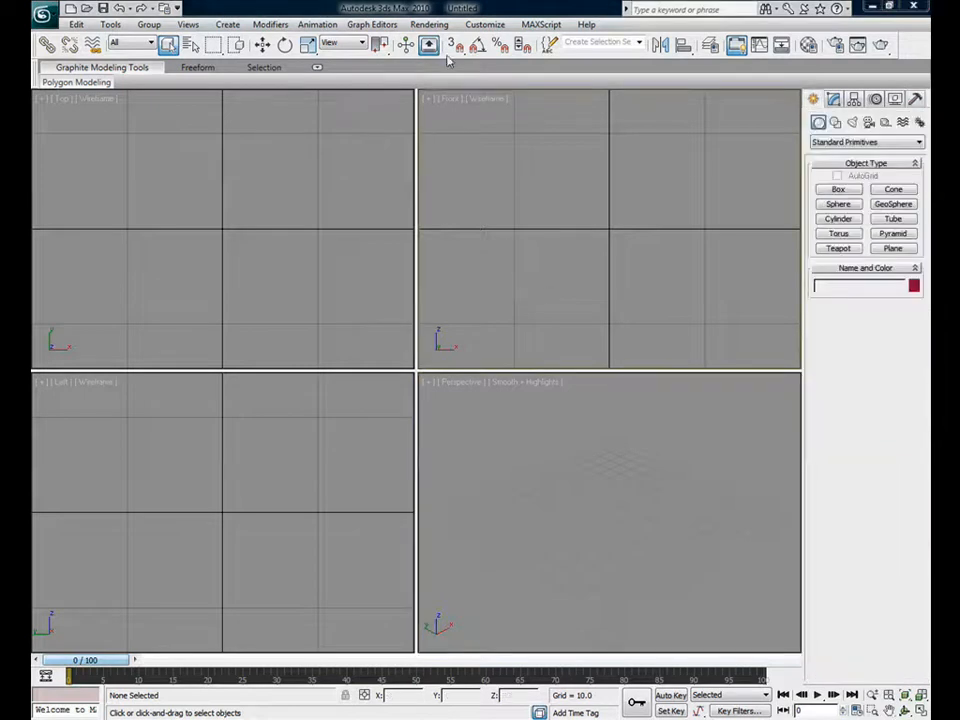
# Set the home grid spacing to 16, major lines to every 8th grid line, and the perspective view grid extent to 8
pyautogui.rightClick(455, 46)
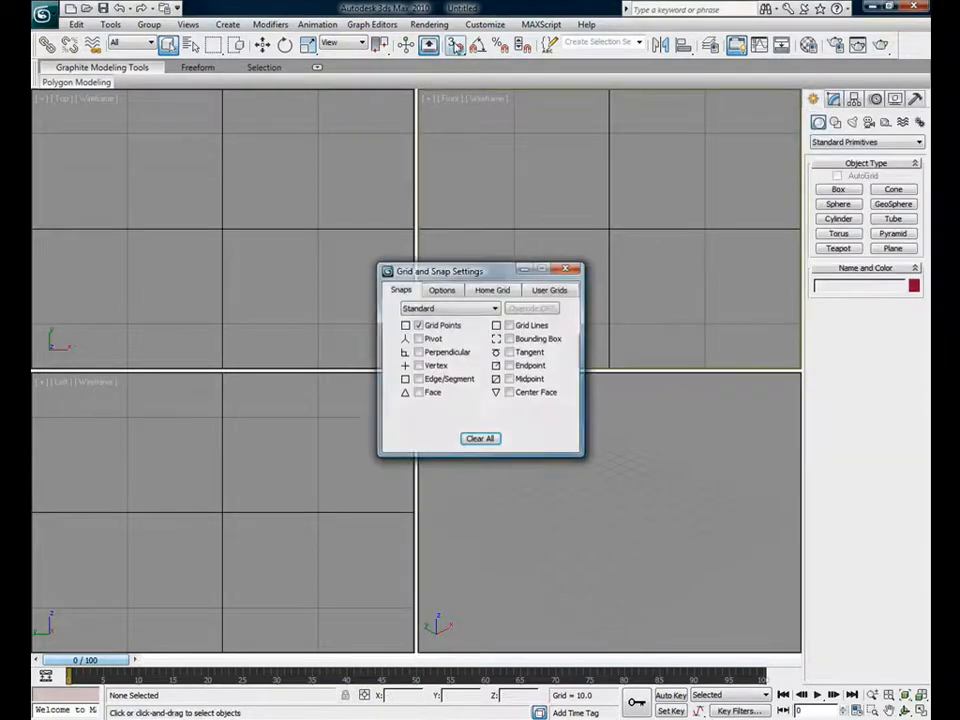
pyautogui.click(492, 290)
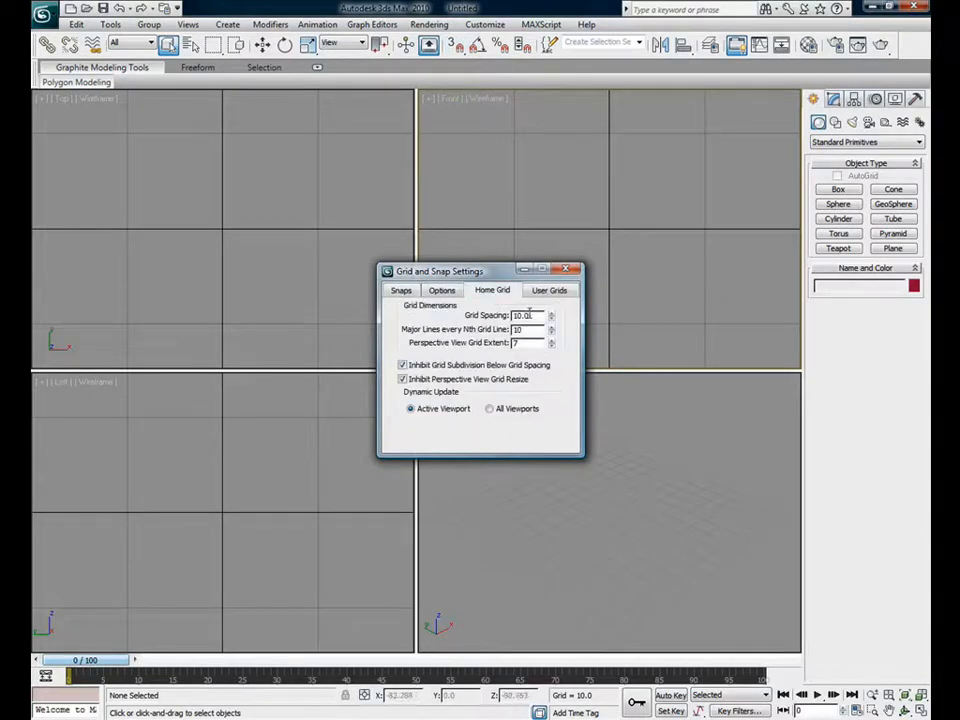
pyautogui.doubleClick(520, 315)
pyautogui.write('16')
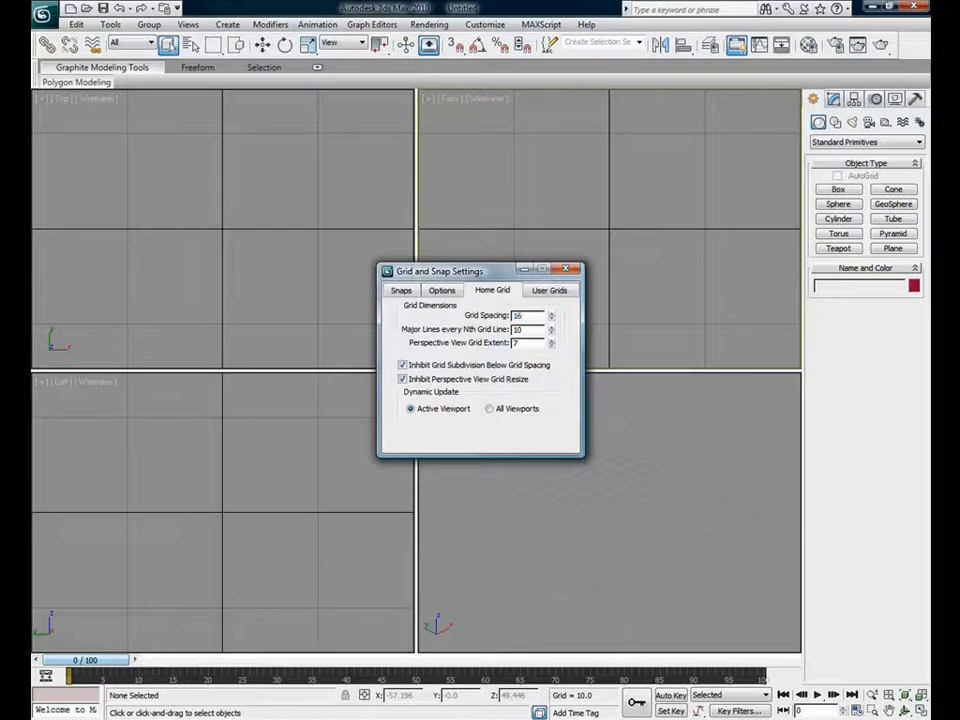
pyautogui.press('Tab')
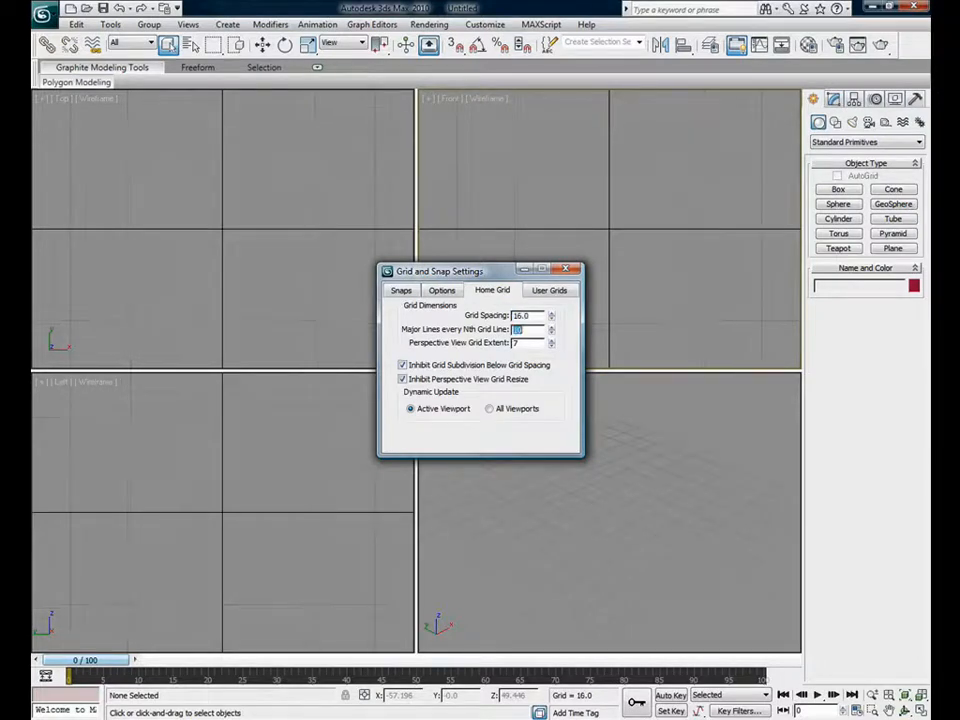
pyautogui.write('8')
pyautogui.press('Tab')
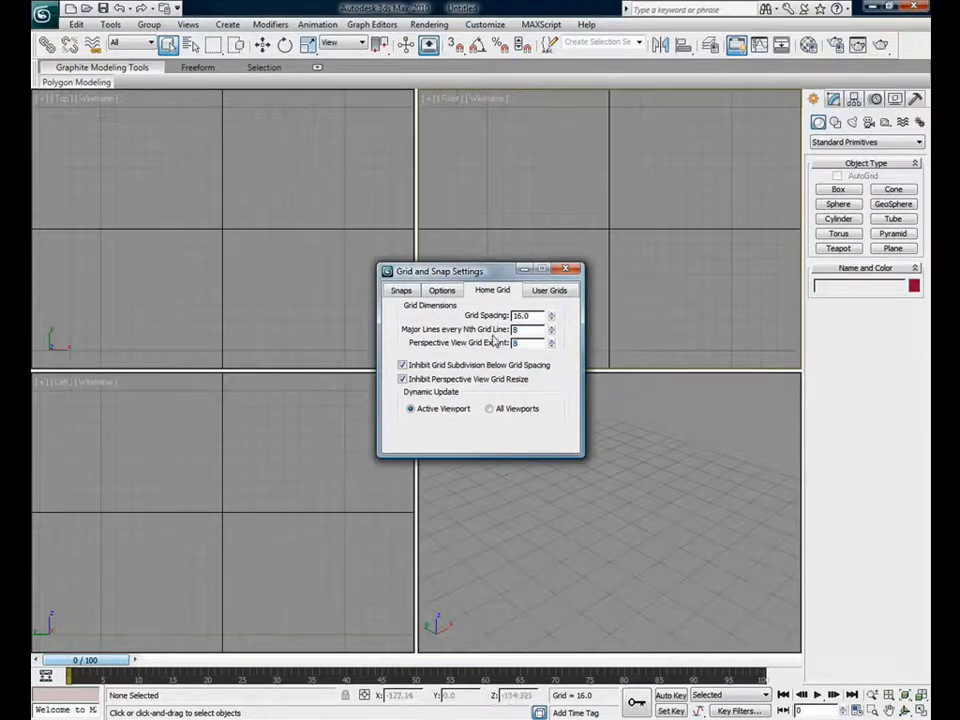
pyautogui.click(569, 270)
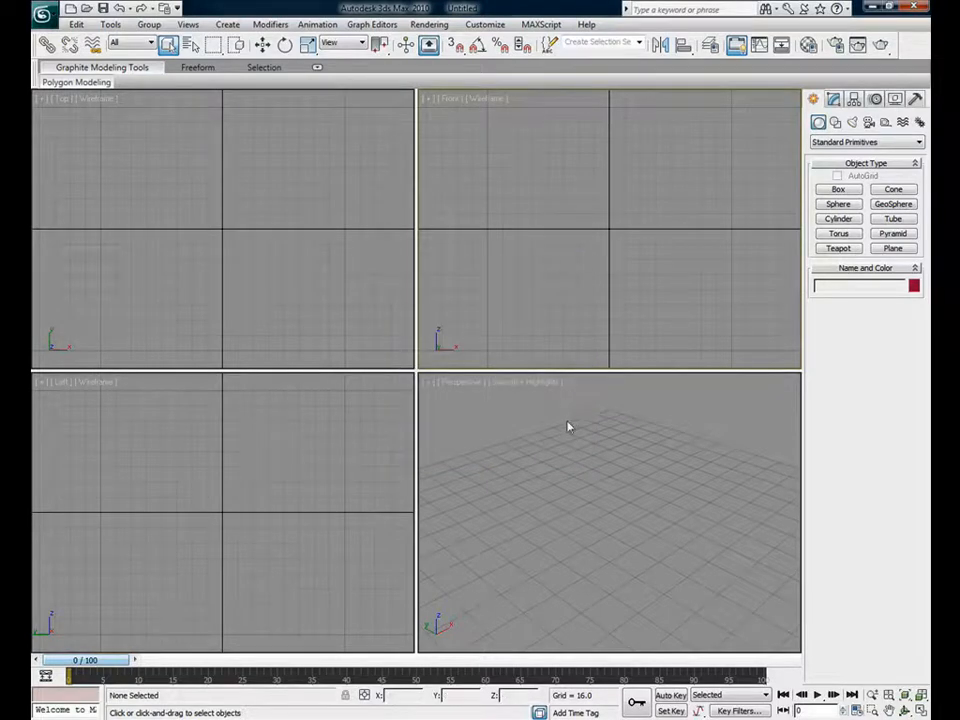
# Create a box in the perspective view with length, width and height of 128
pyautogui.click(838, 190)
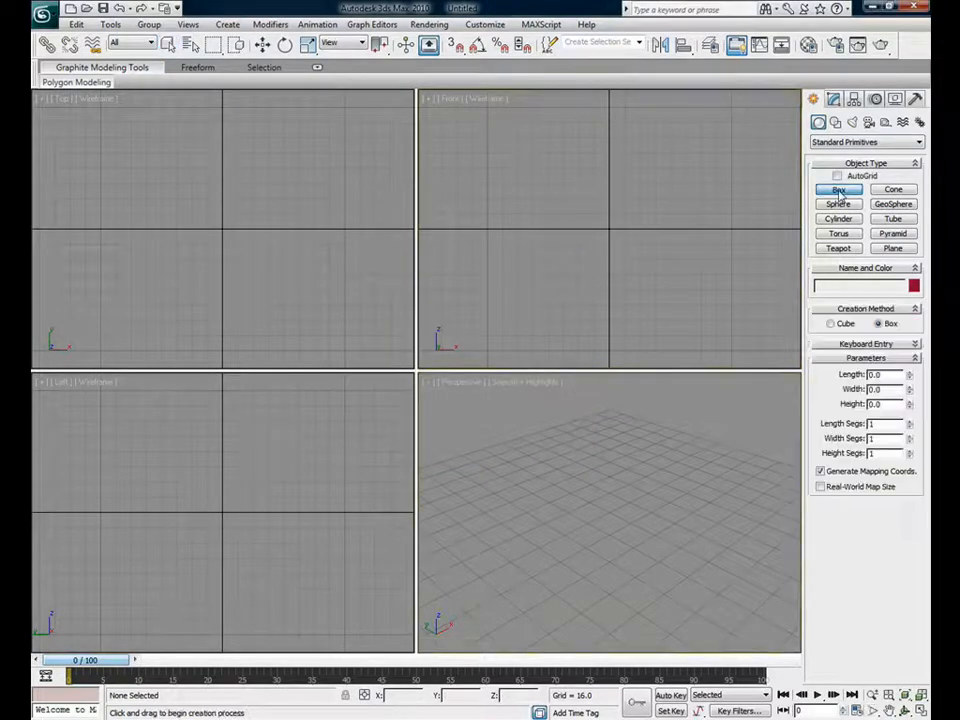
pyautogui.moveTo(527, 530); pyautogui.dragTo(677, 521)
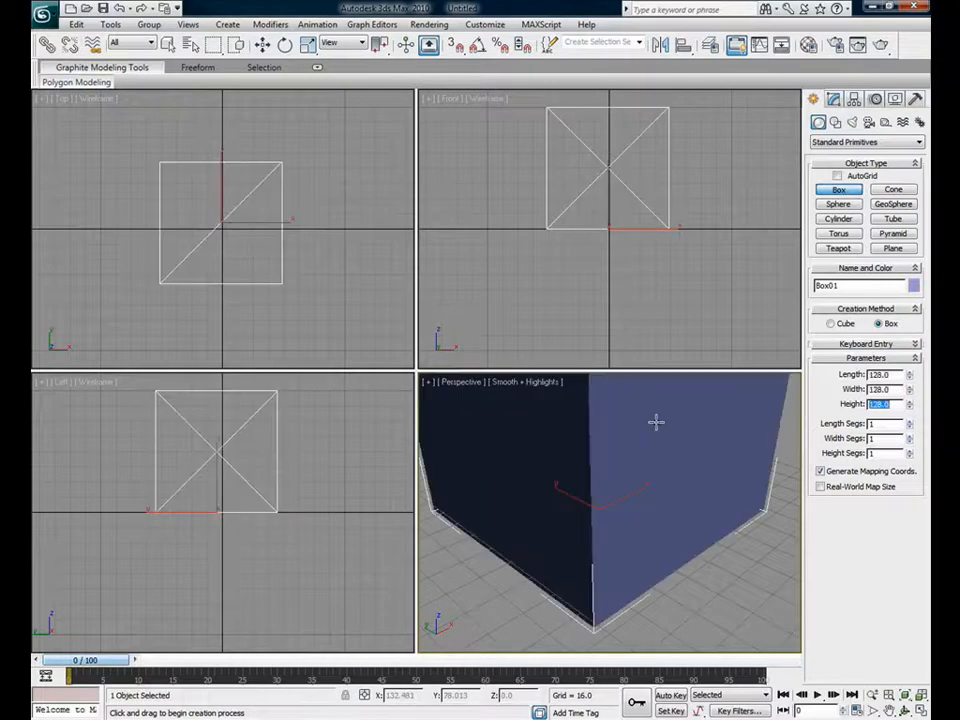
pyautogui.click(881, 374)
pyautogui.click(891, 389)
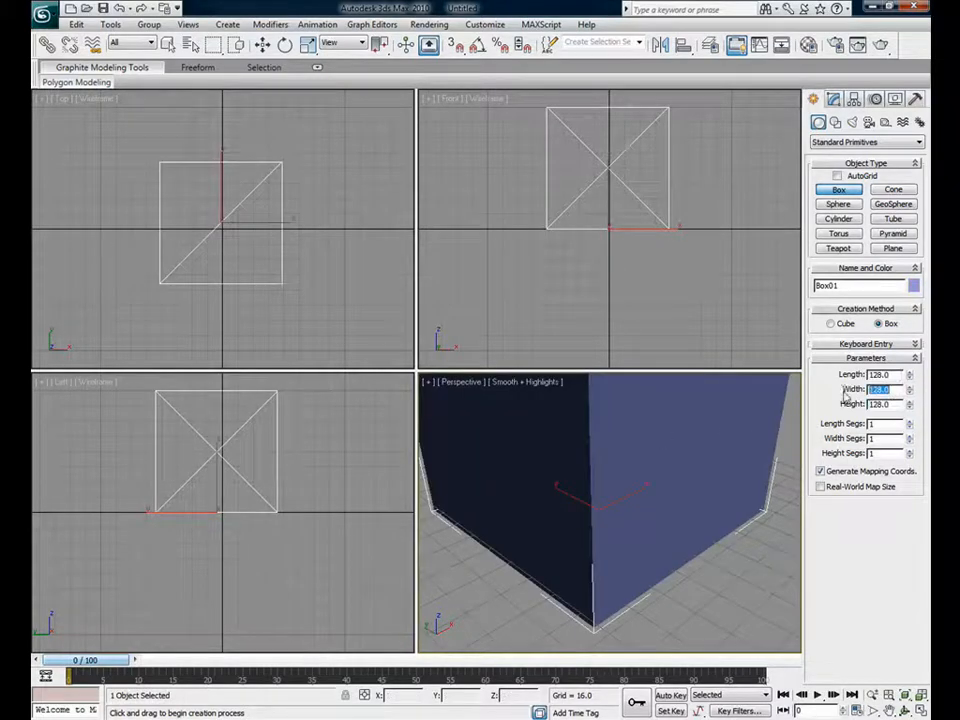
pyautogui.click(897, 404)
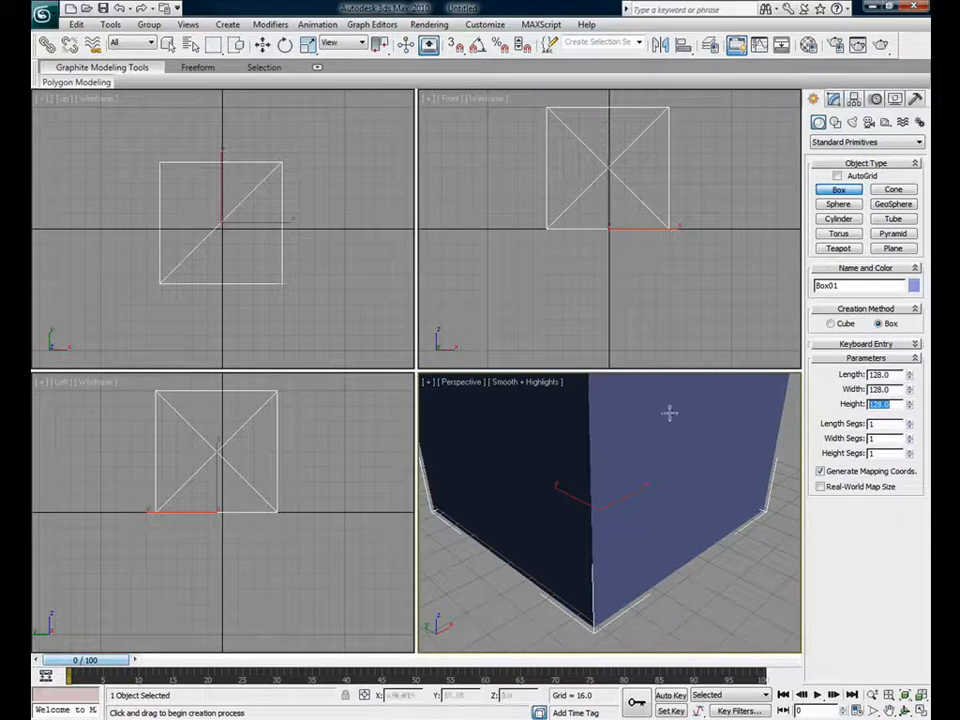
# Move the box to the world origin by setting its X and Y positions to 0
pyautogui.click(921, 695)
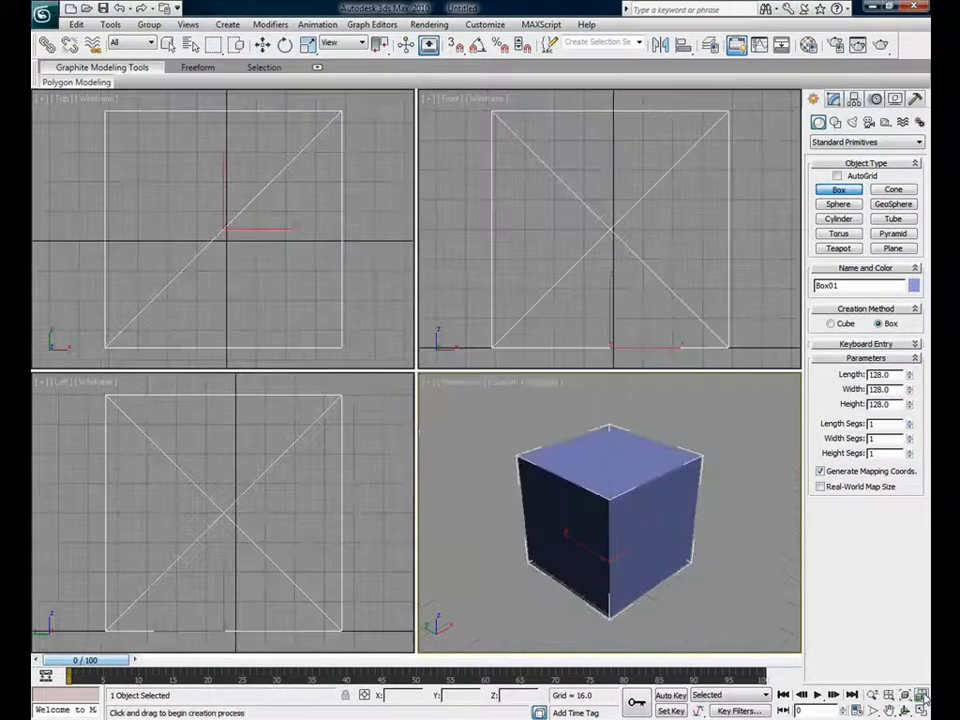
pyautogui.click(889, 695)
pyautogui.moveTo(675, 527); pyautogui.dragTo(675, 577)
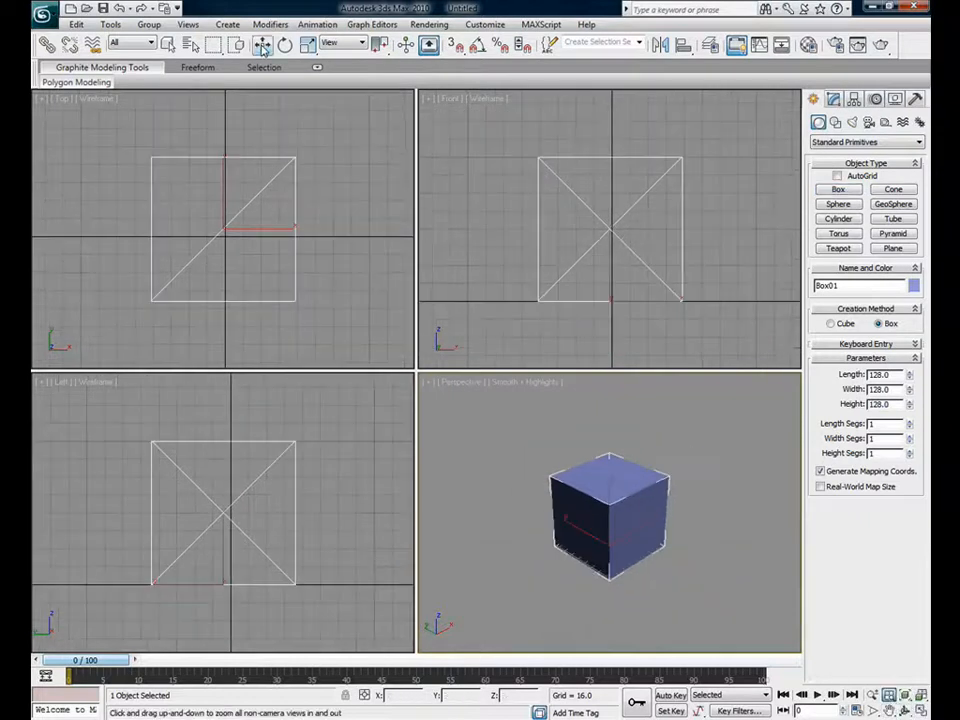
pyautogui.click(262, 45)
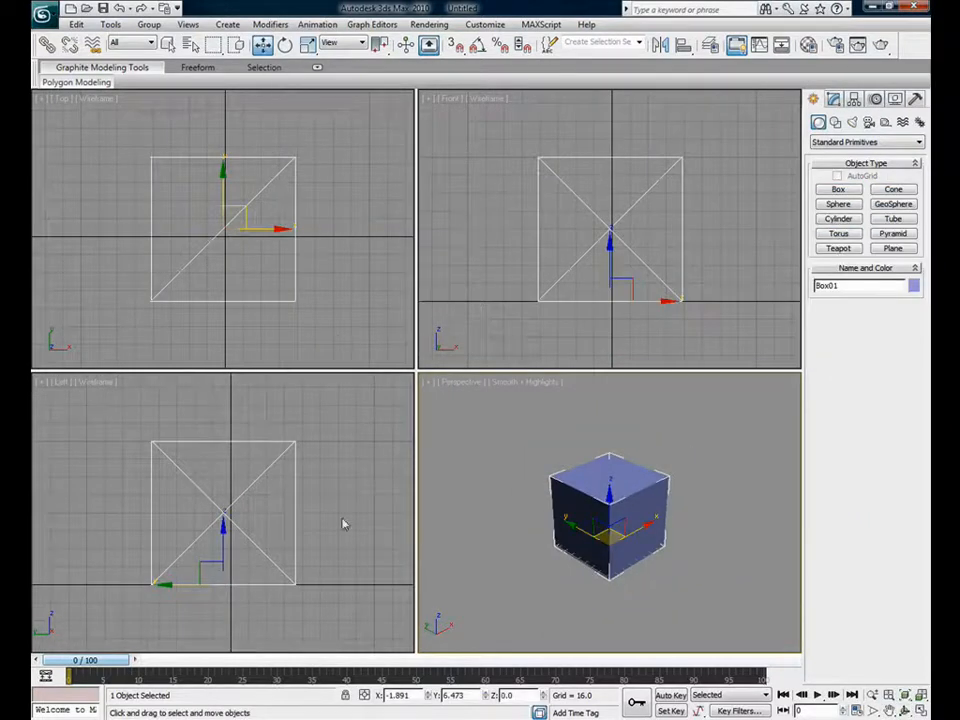
pyautogui.doubleClick(400, 695)
pyautogui.write('0')
pyautogui.press('Return')
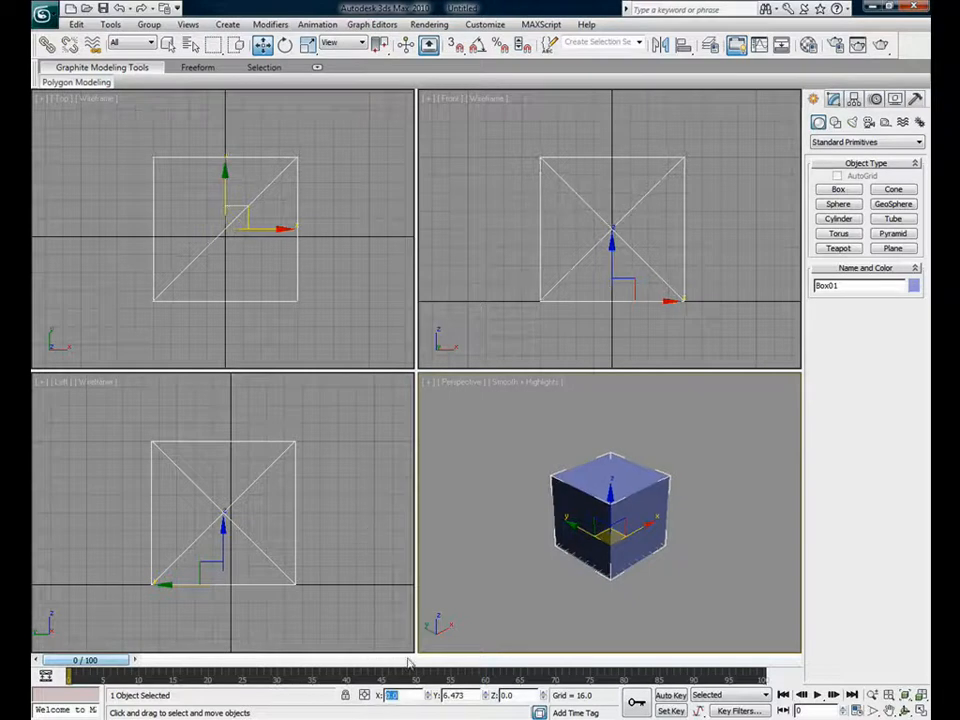
pyautogui.doubleClick(474, 697)
pyautogui.write('0')
pyautogui.press('Return')
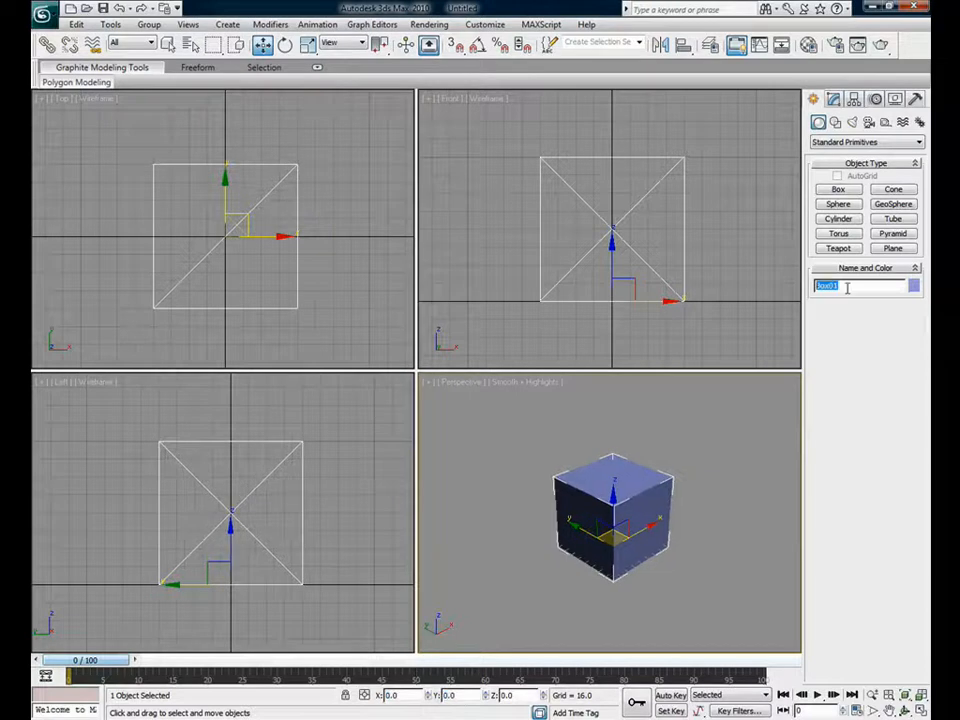
# Rename the box as MyBox
pyautogui.write('MyBox')
pyautogui.press('Return')
pyautogui.click(835, 346)
# Apply a UVW Map modifier to MyBox and set its mapping type to Box
pyautogui.click(834, 98)
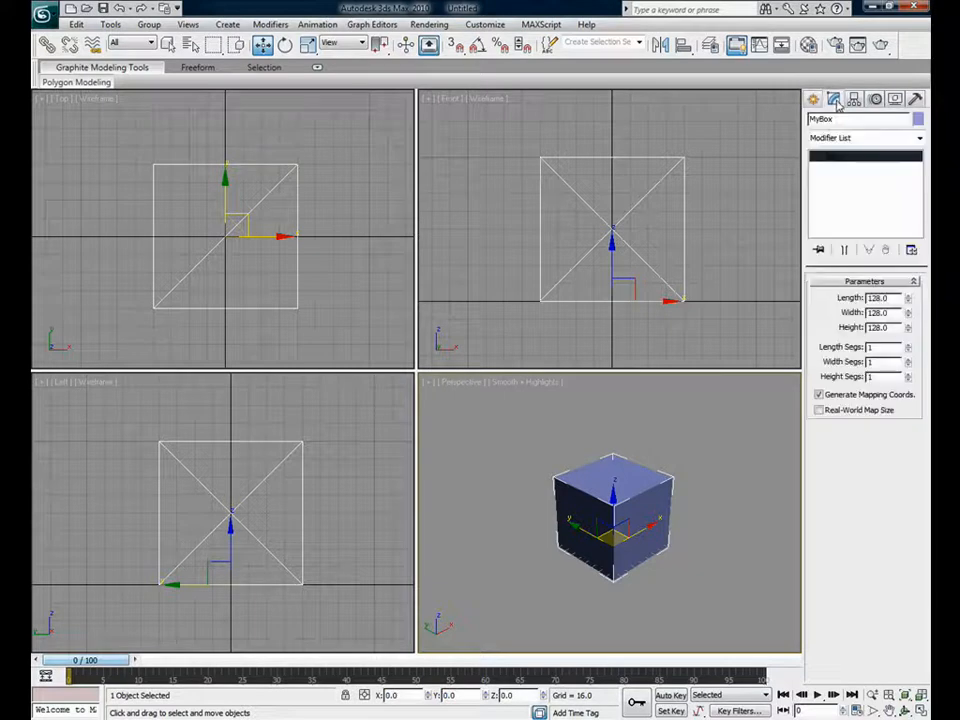
pyautogui.click(918, 140)
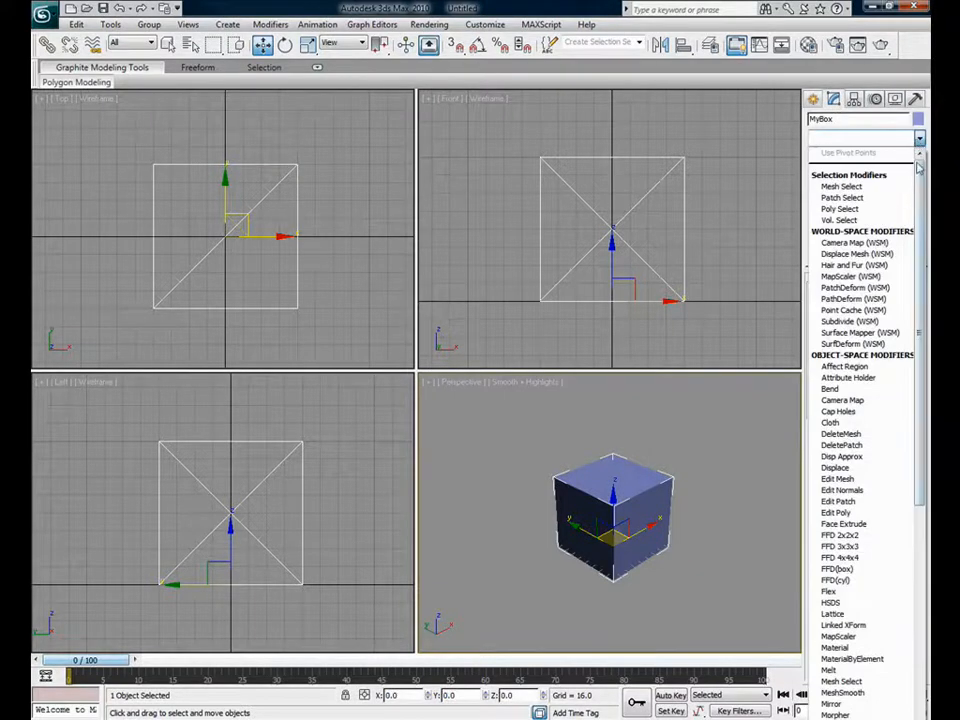
pyautogui.moveTo(922, 200); pyautogui.dragTo(924, 448)
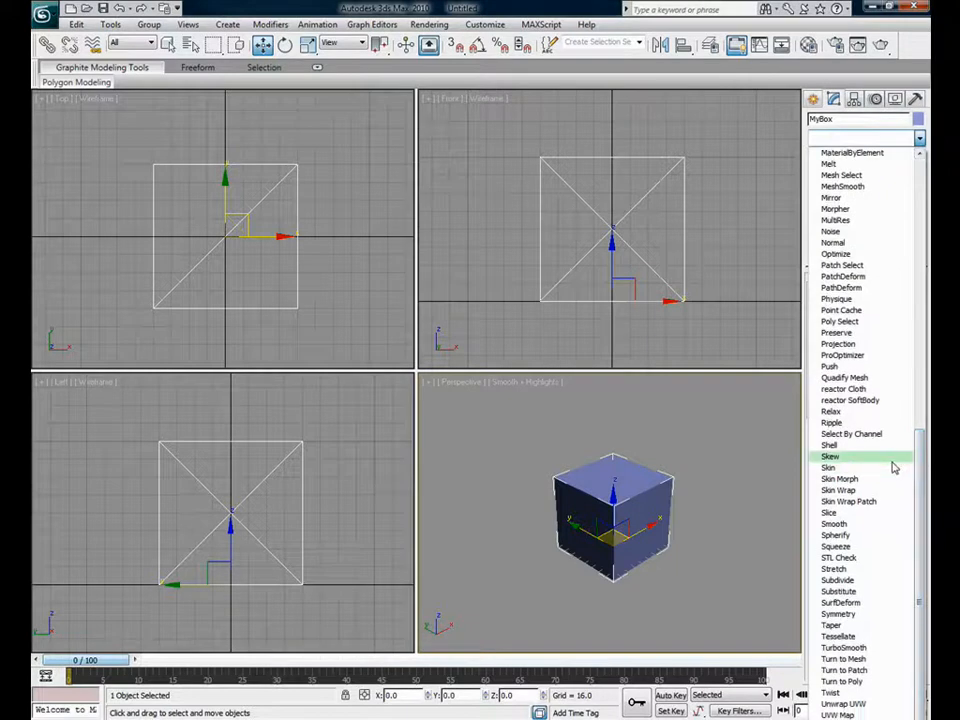
pyautogui.scroll(-1, 895, 468)
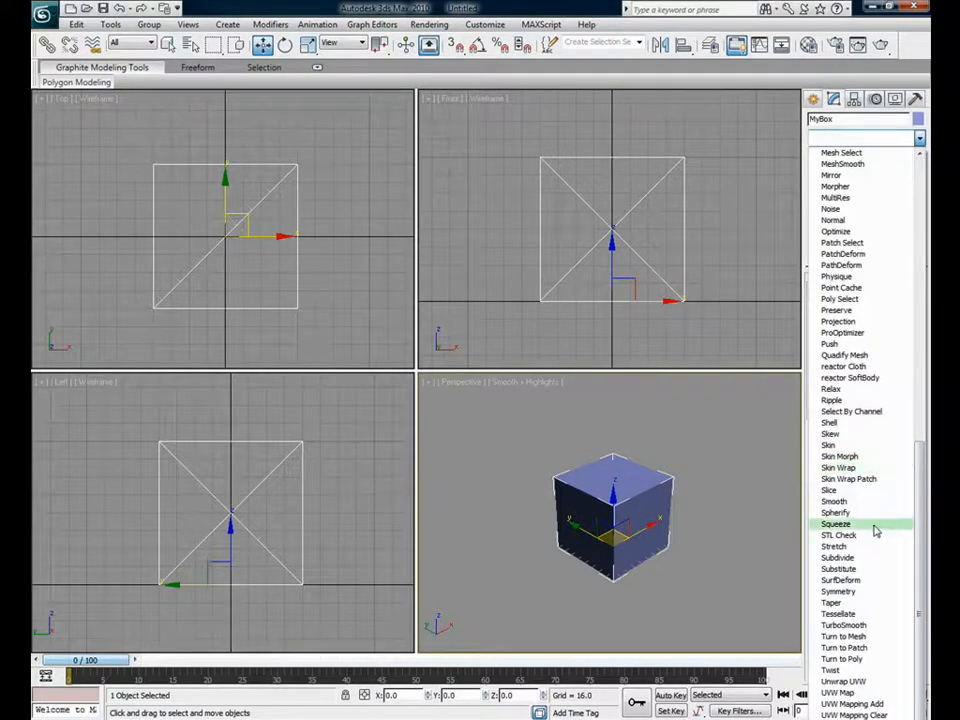
pyautogui.click(866, 693)
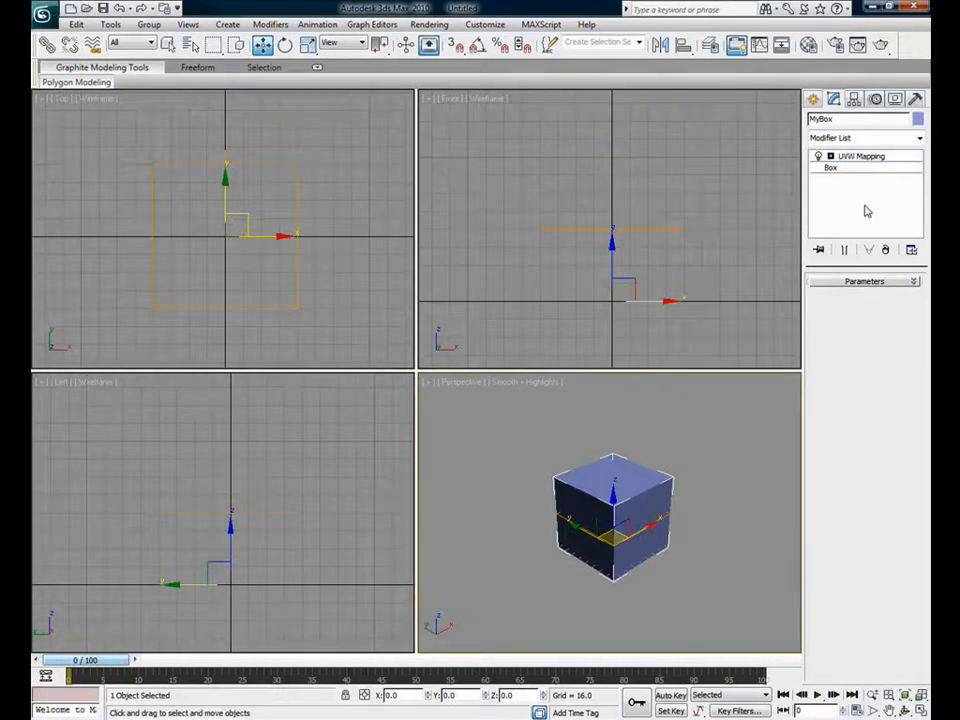
pyautogui.click(875, 157)
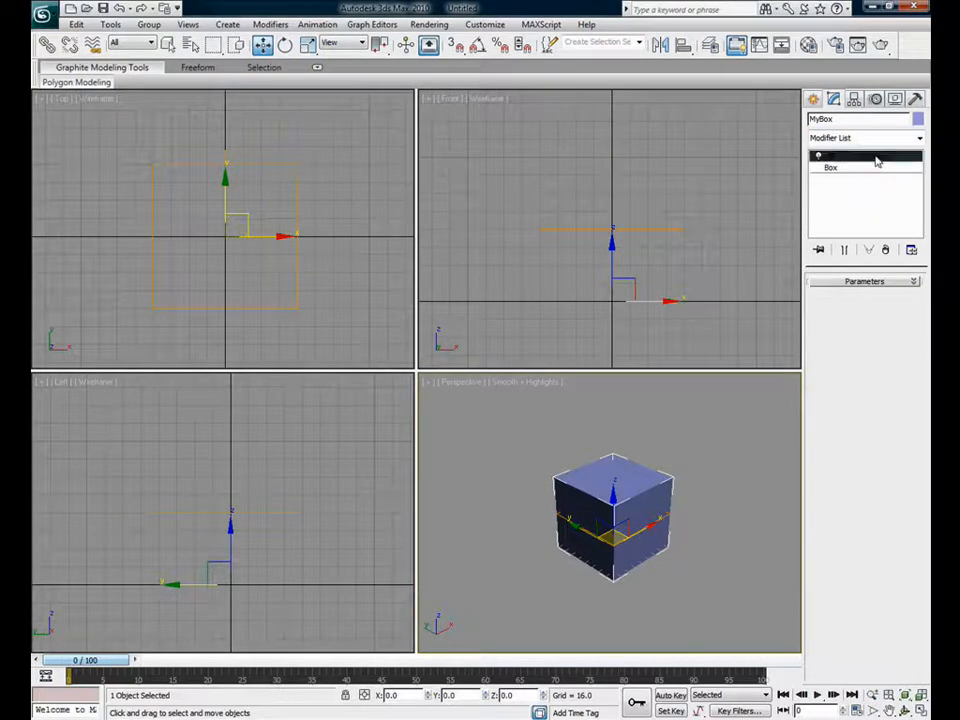
pyautogui.click(909, 283)
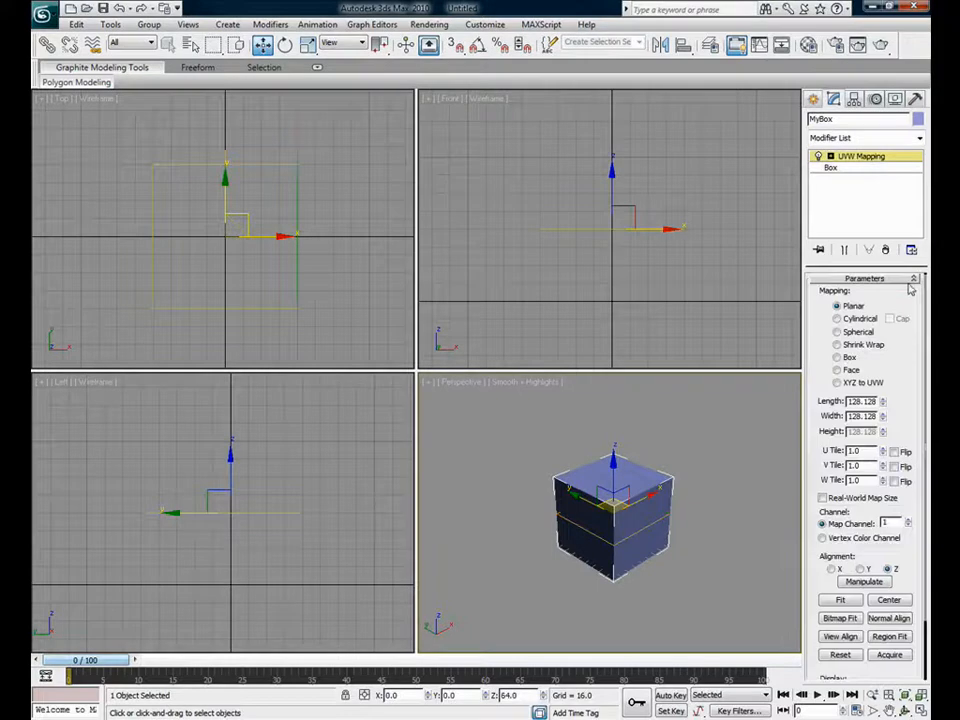
pyautogui.click(838, 357)
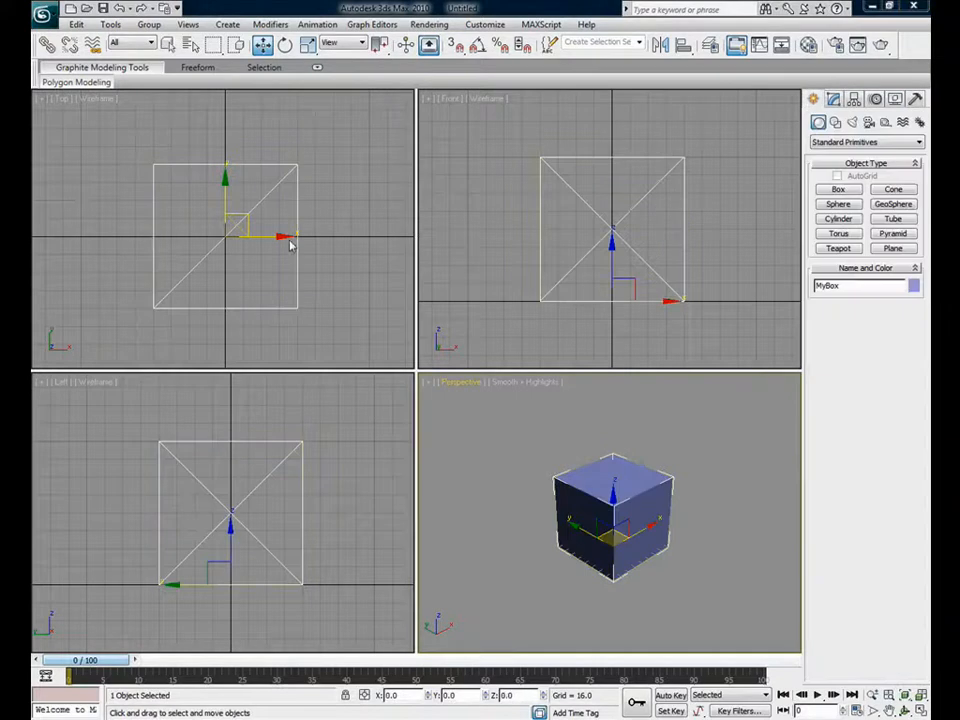
# Export the box as MyBox.ASE in ASCII Scene Export format to the Export folder, replacing the existing file
pyautogui.click(44, 14)
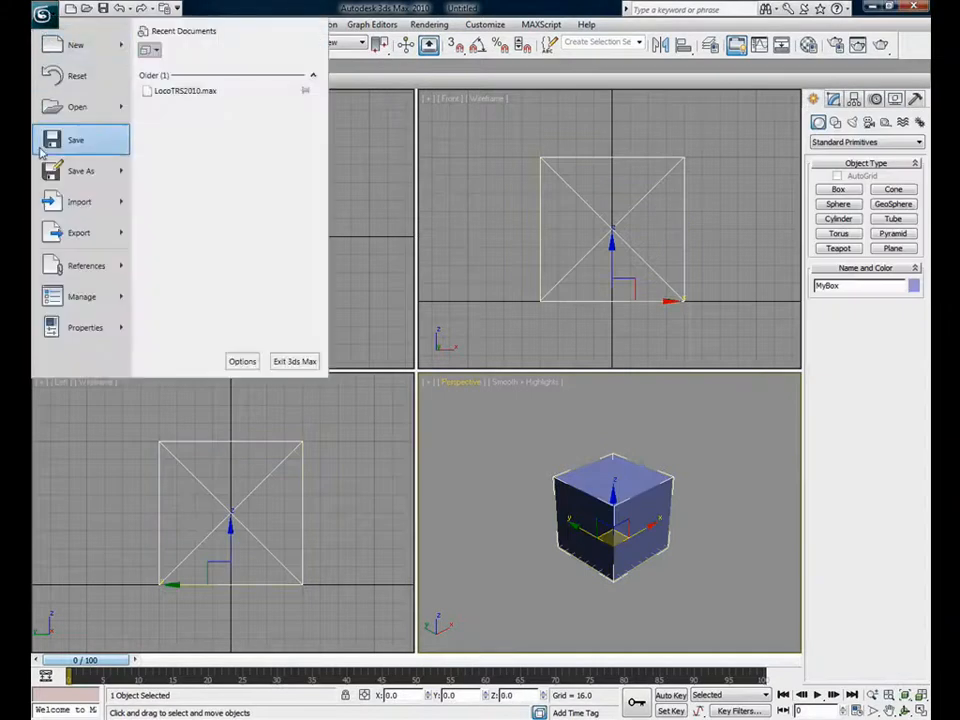
pyautogui.click(80, 234)
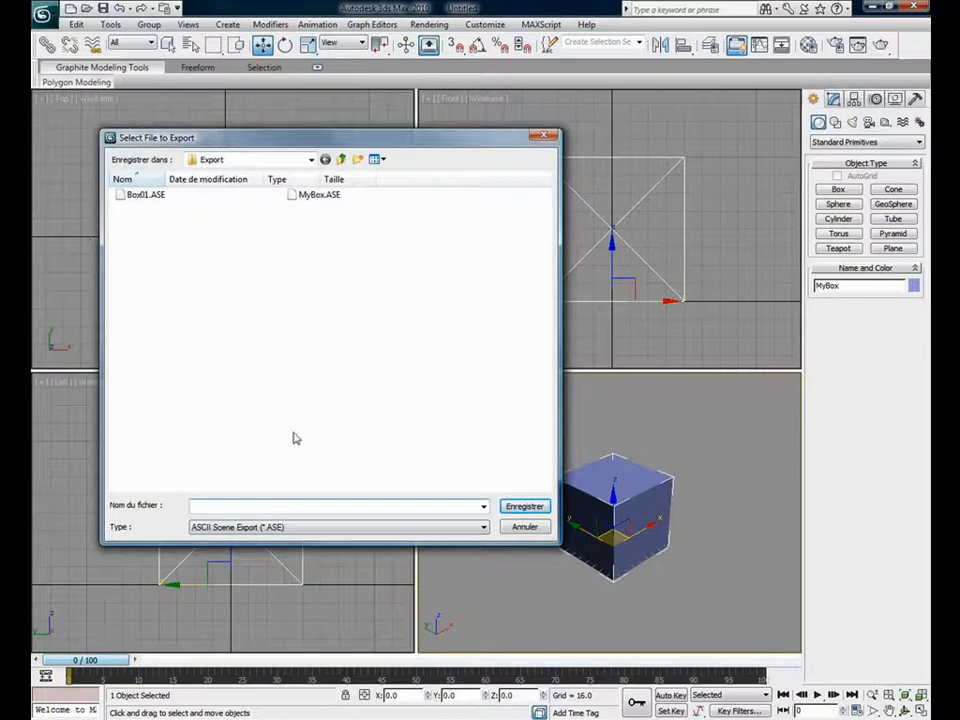
pyautogui.click(484, 527)
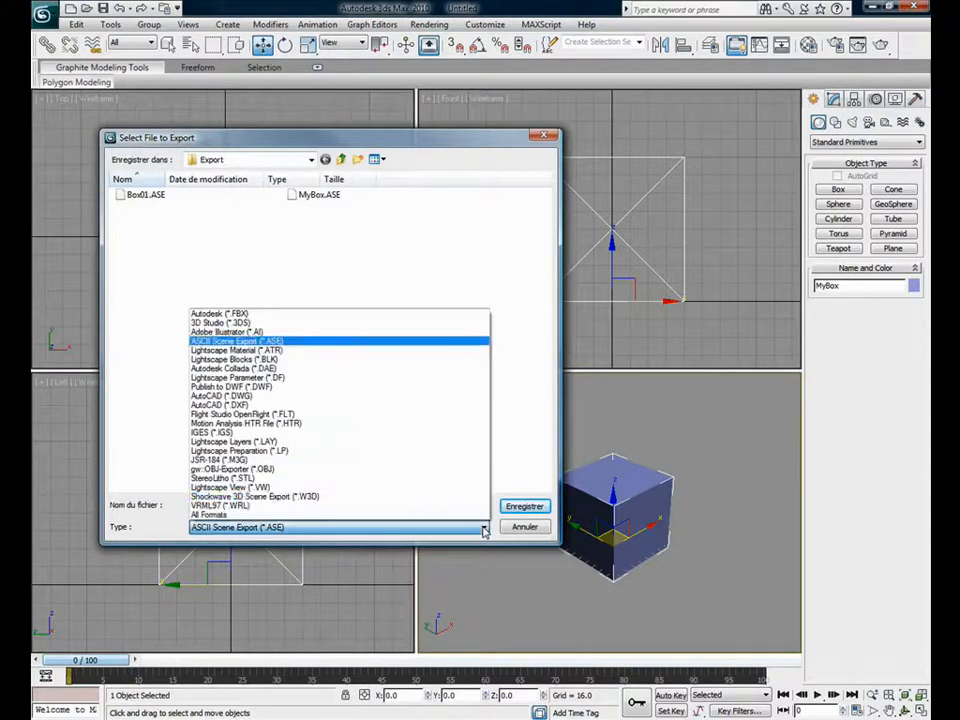
pyautogui.click(216, 342)
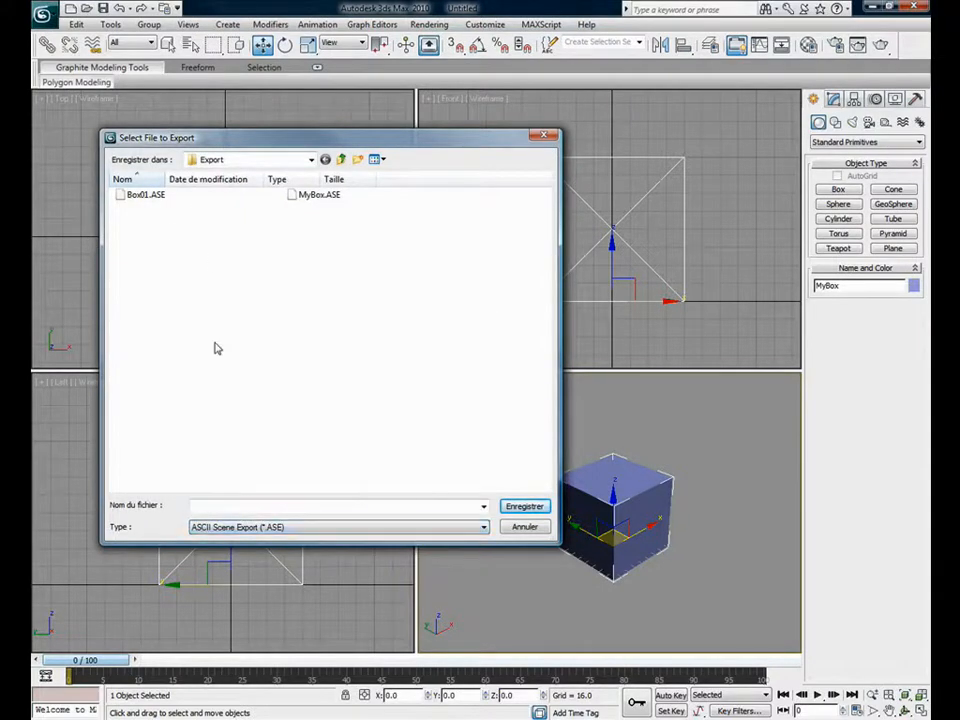
pyautogui.write('MyBox.ASE')
pyautogui.click(230, 522)
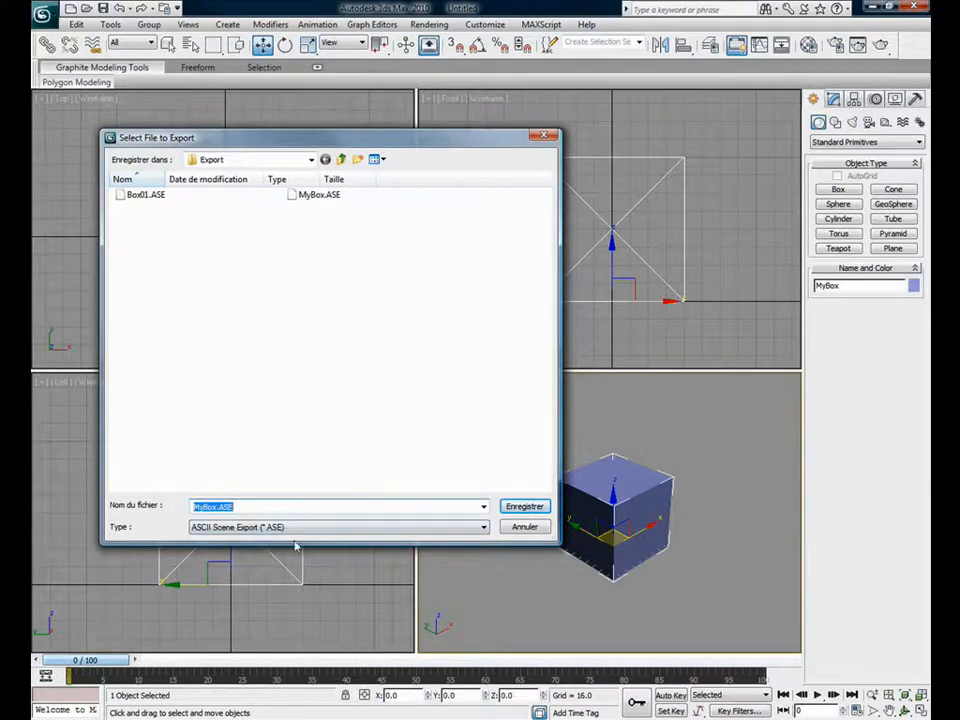
pyautogui.click(524, 506)
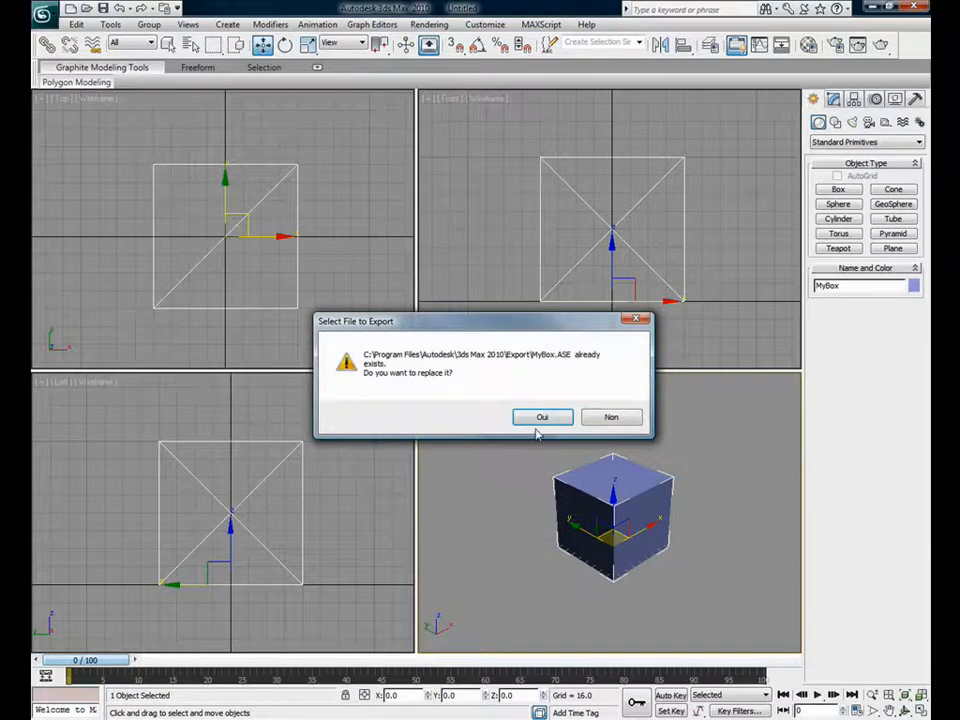
pyautogui.click(540, 420)
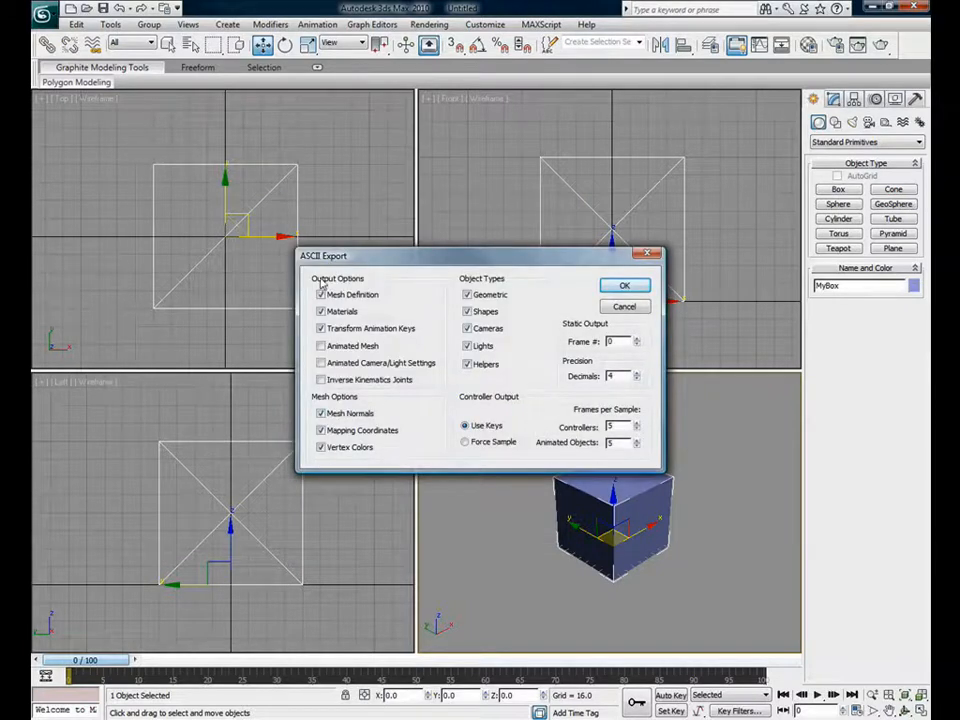
pyautogui.click(622, 286)
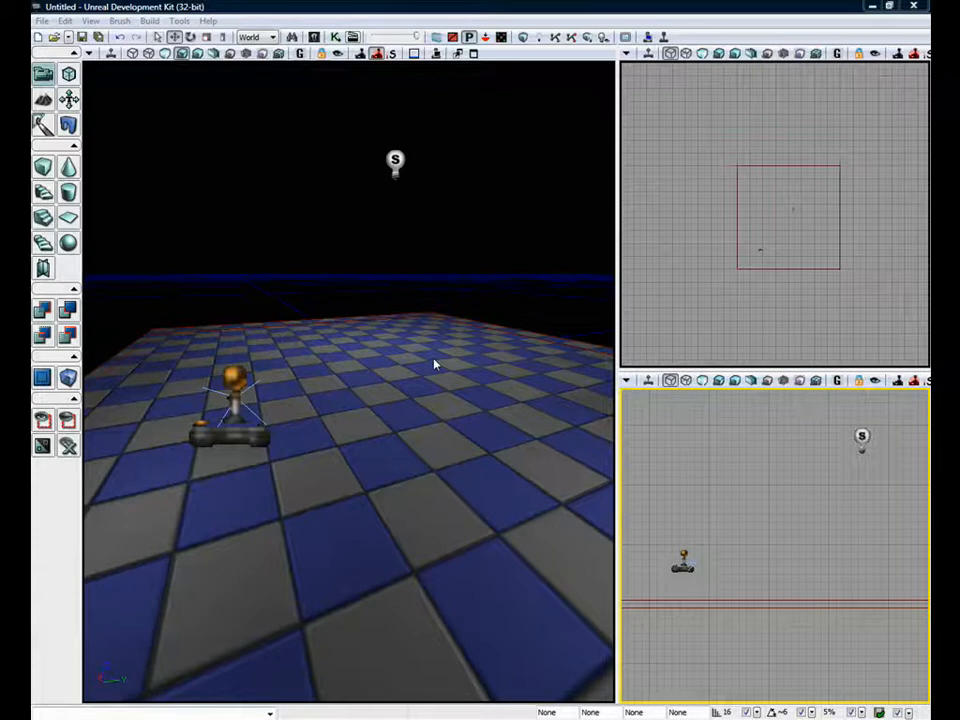
# Switch to Unreal Development Kit and choose MyBox.ASE from the 3ds Max 2010 Export folder for import in the Content Browser
pyautogui.click(314, 37)
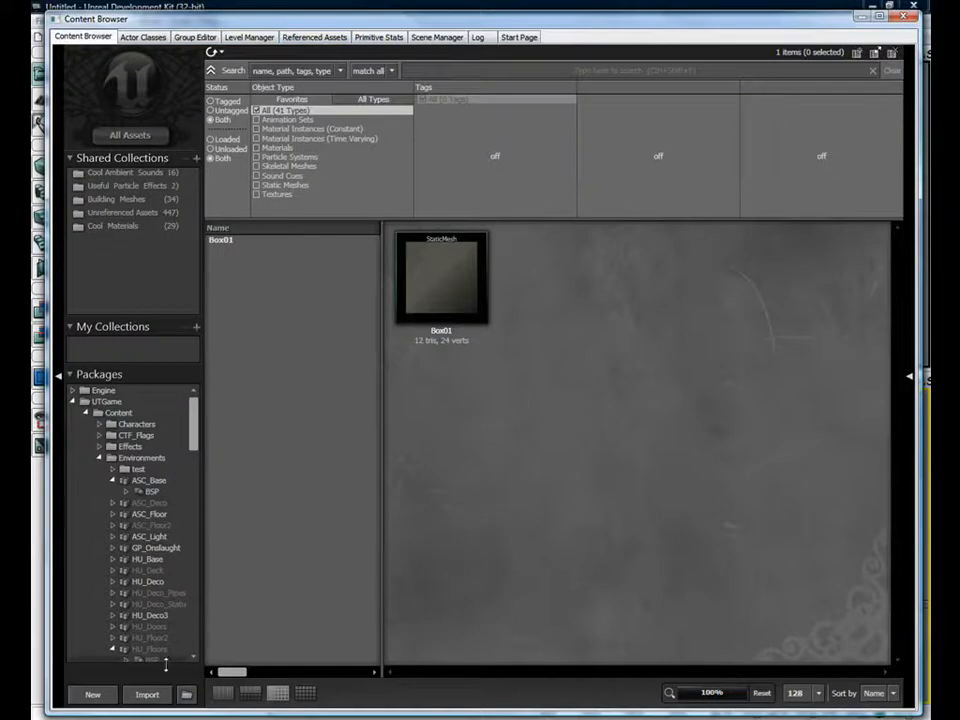
pyautogui.click(146, 694)
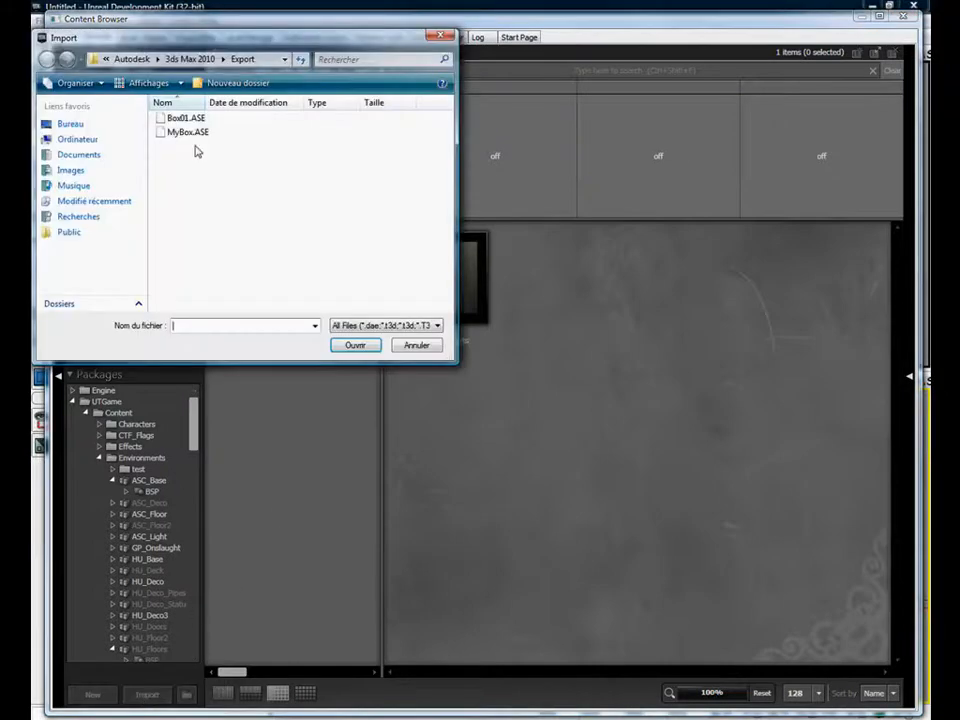
pyautogui.moveTo(193, 40); pyautogui.dragTo(373, 105)
pyautogui.click(358, 198)
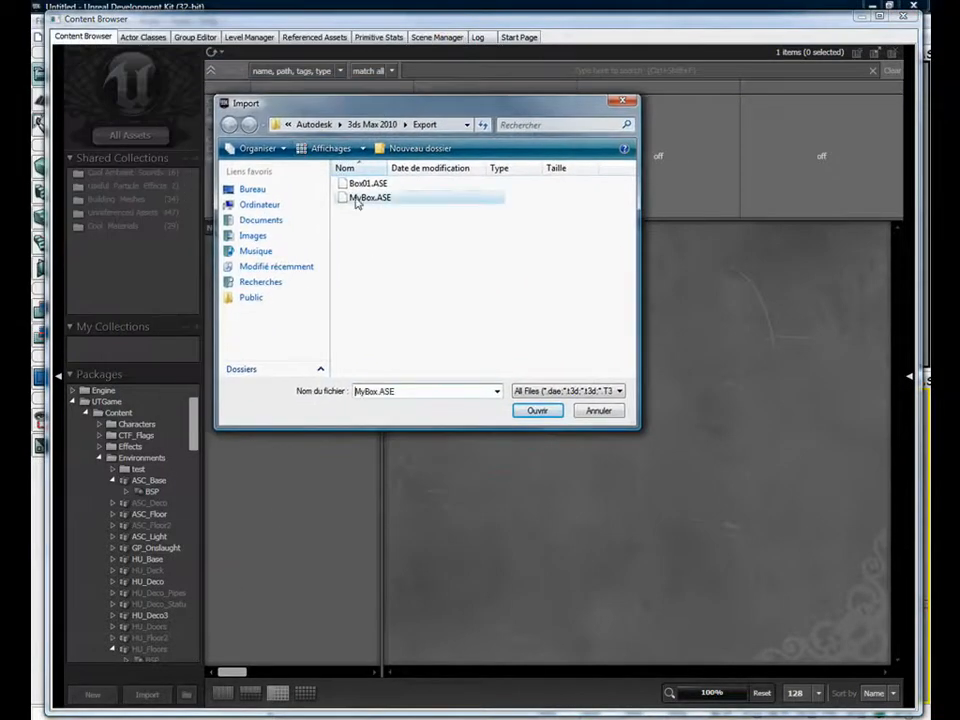
pyautogui.click(540, 414)
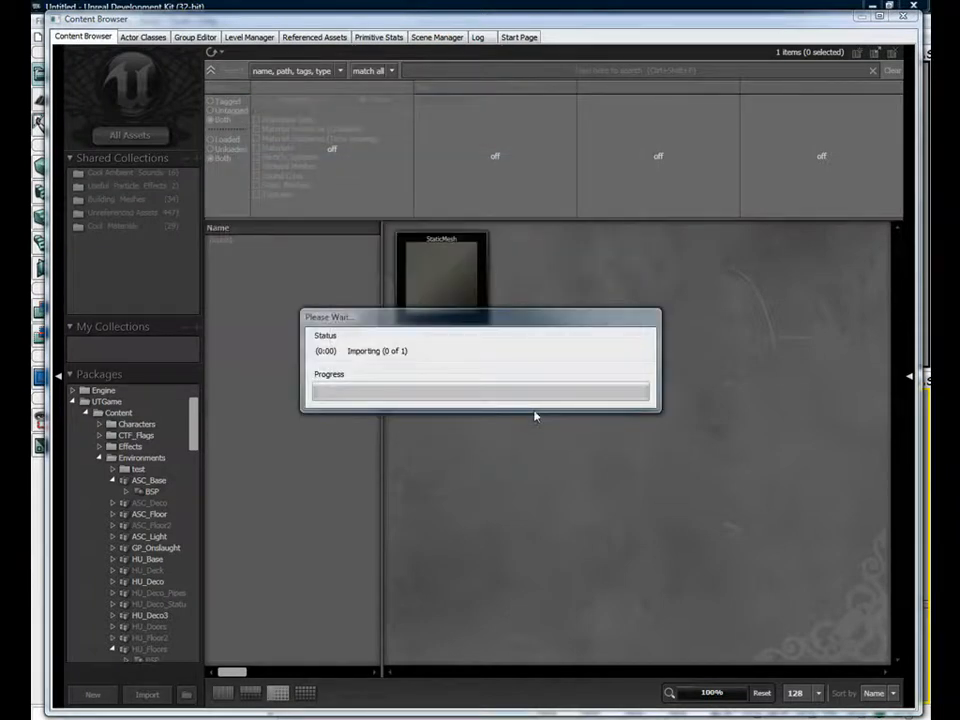
# Import the mesh as MyBox into the Meshes group of the MyPackageStaticMesh package, accepting the importer warnings
pyautogui.moveTo(305, 300); pyautogui.dragTo(463, 208)
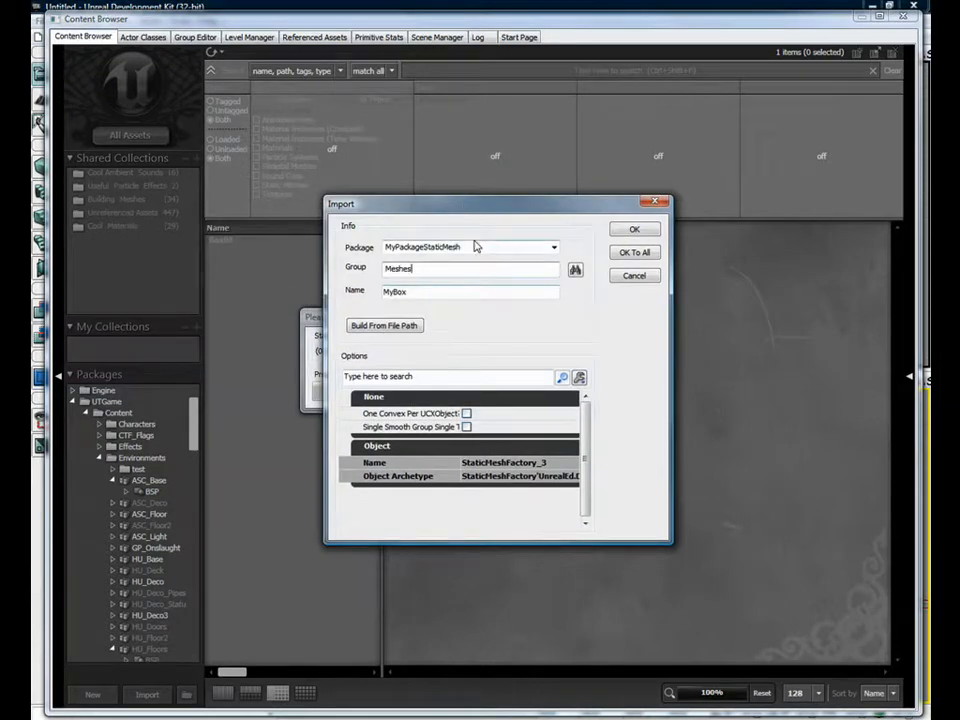
pyautogui.doubleClick(468, 248)
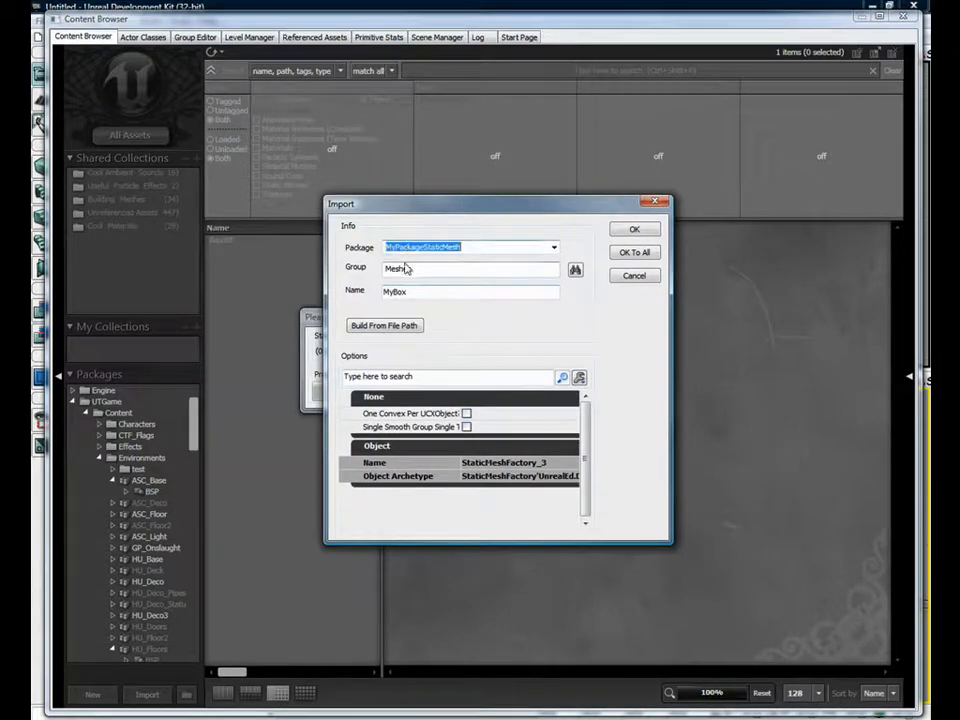
pyautogui.moveTo(429, 271); pyautogui.dragTo(372, 291)
pyautogui.click(636, 231)
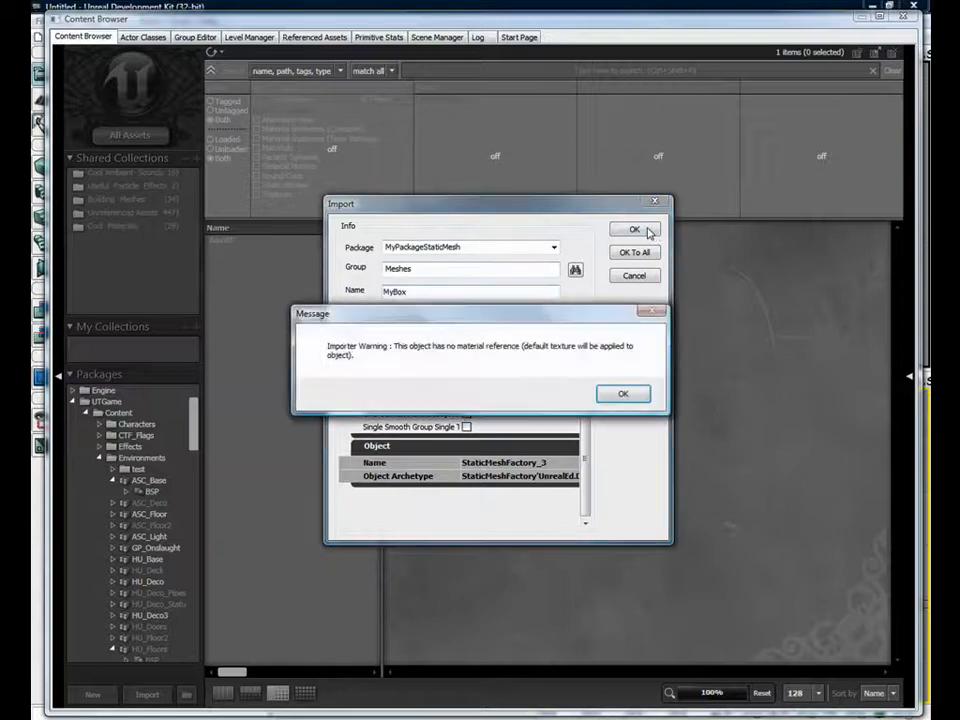
pyautogui.click(623, 396)
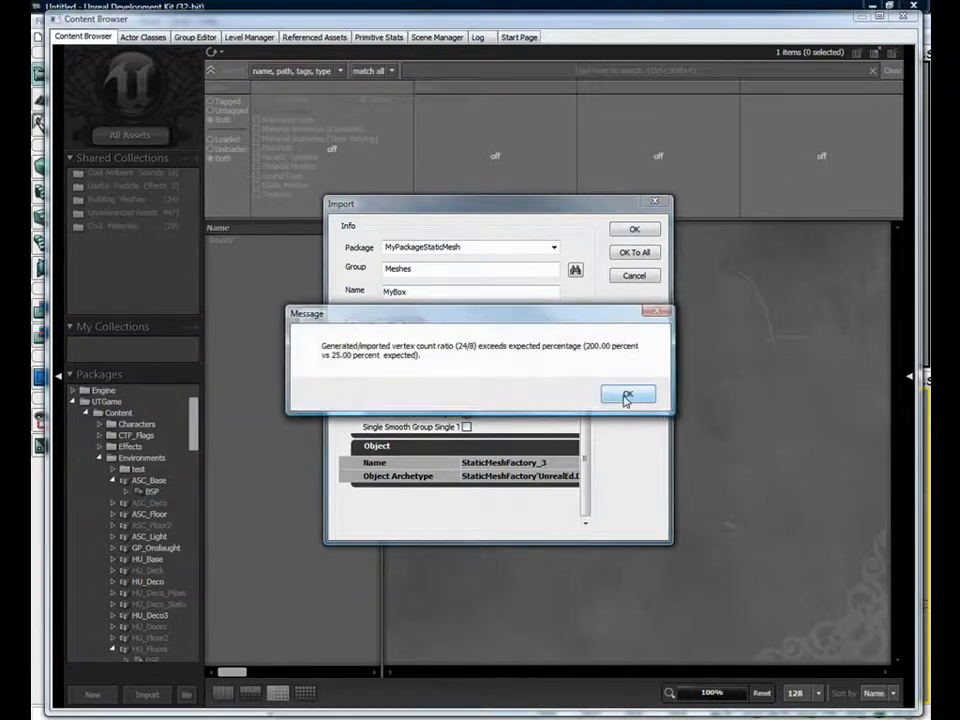
pyautogui.click(624, 396)
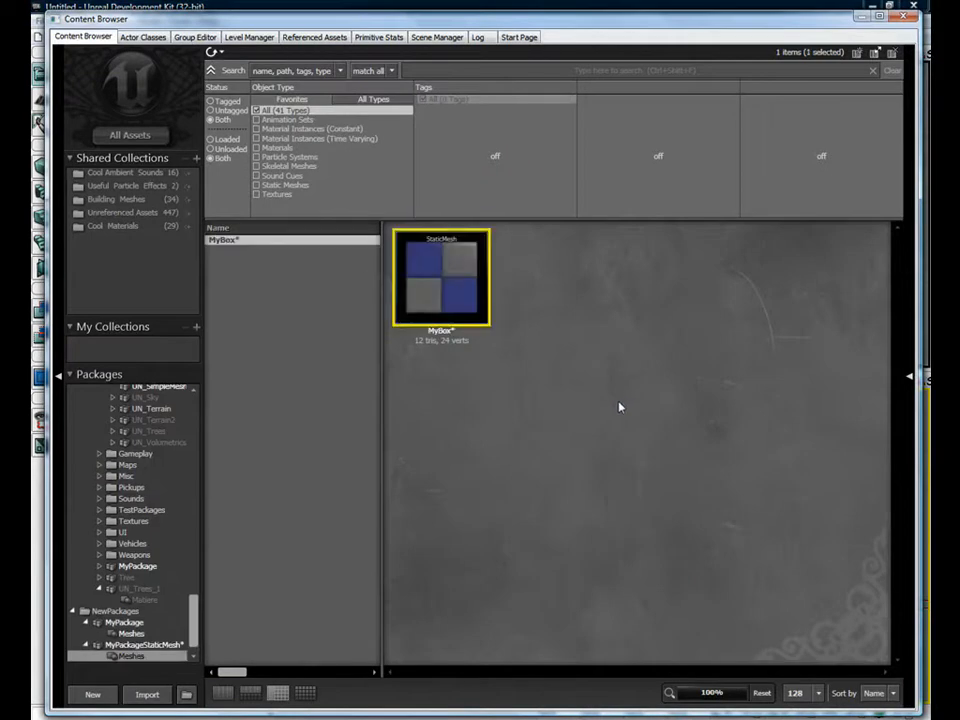
# Save the MyPackageStaticMesh package under its own name in the UTGame Content folder
pyautogui.moveTo(440, 277)
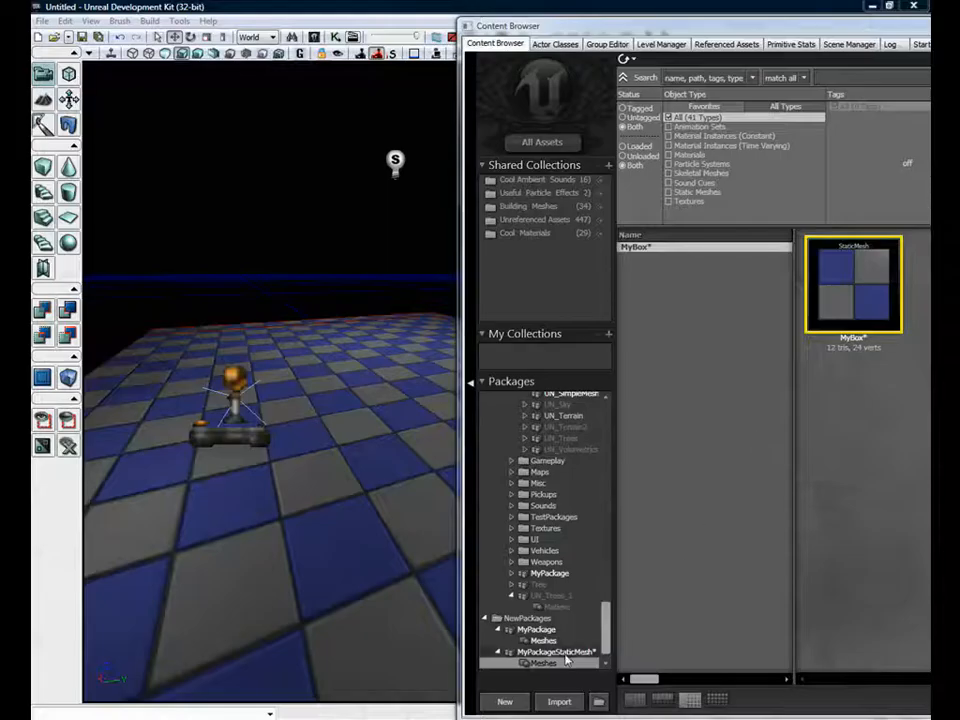
pyautogui.rightClick(566, 653)
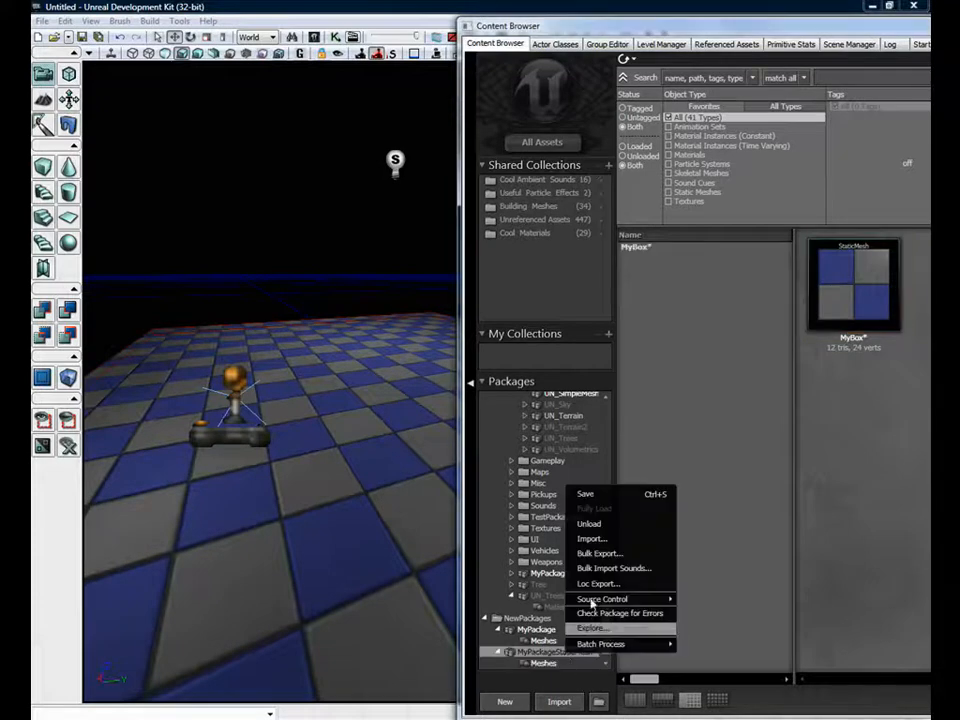
pyautogui.click(610, 494)
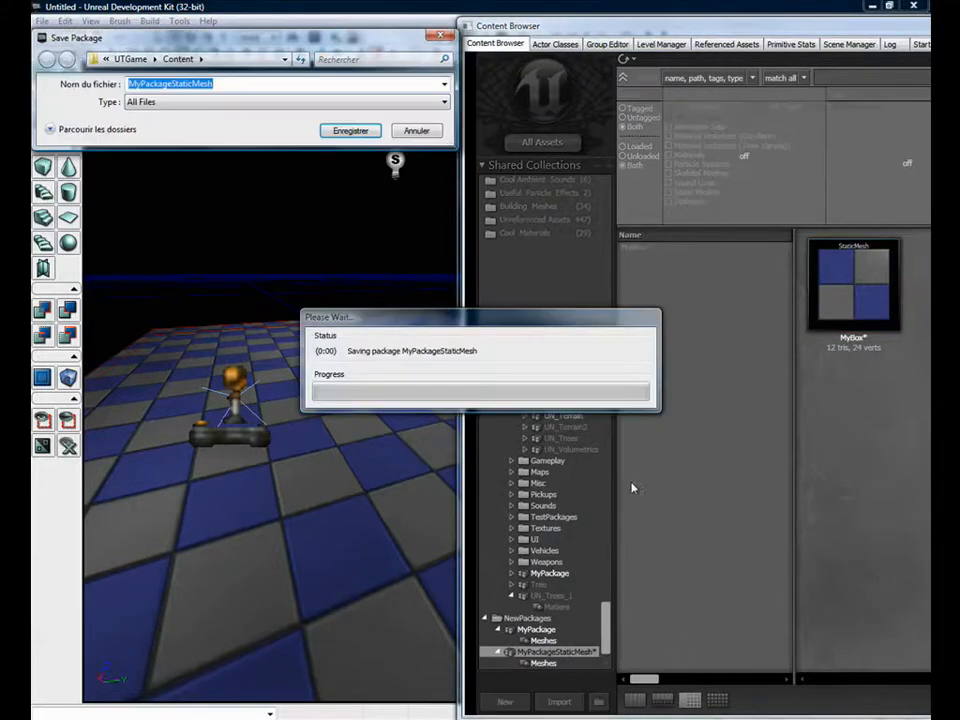
pyautogui.click(350, 130)
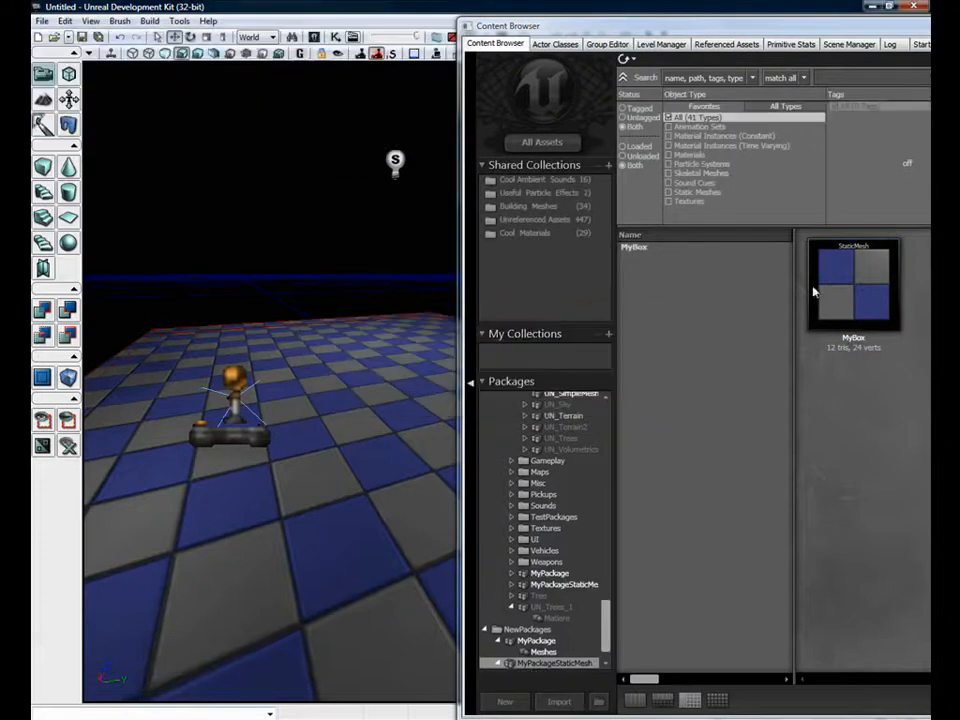
# Place the MyBox static mesh on the checkered floor behind the player start in the perspective view
pyautogui.moveTo(846, 280); pyautogui.dragTo(318, 380)
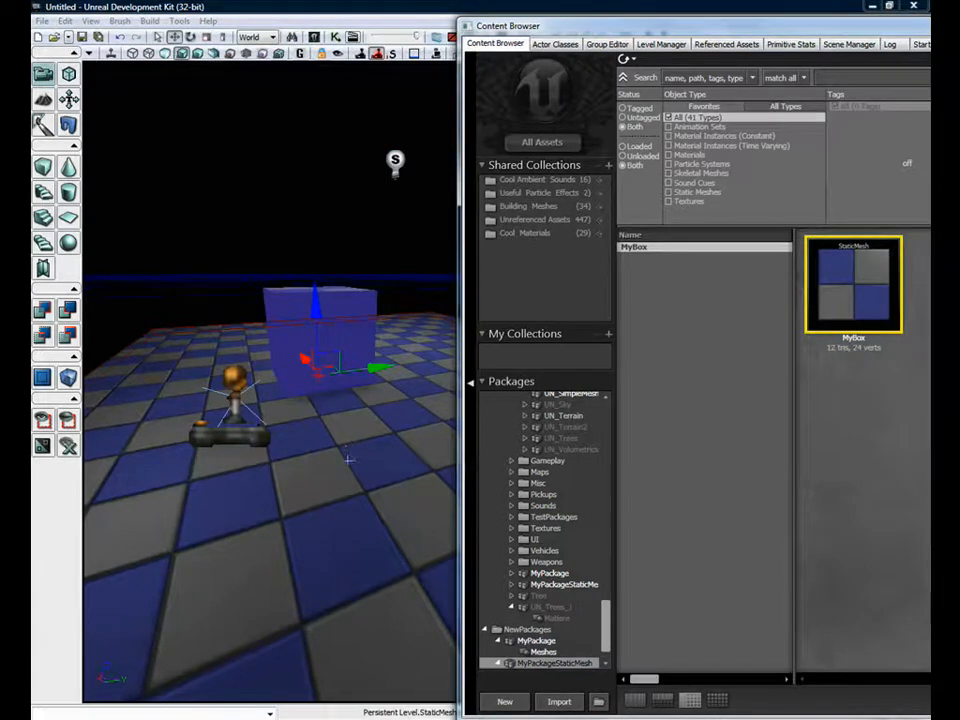
pyautogui.click(406, 426)
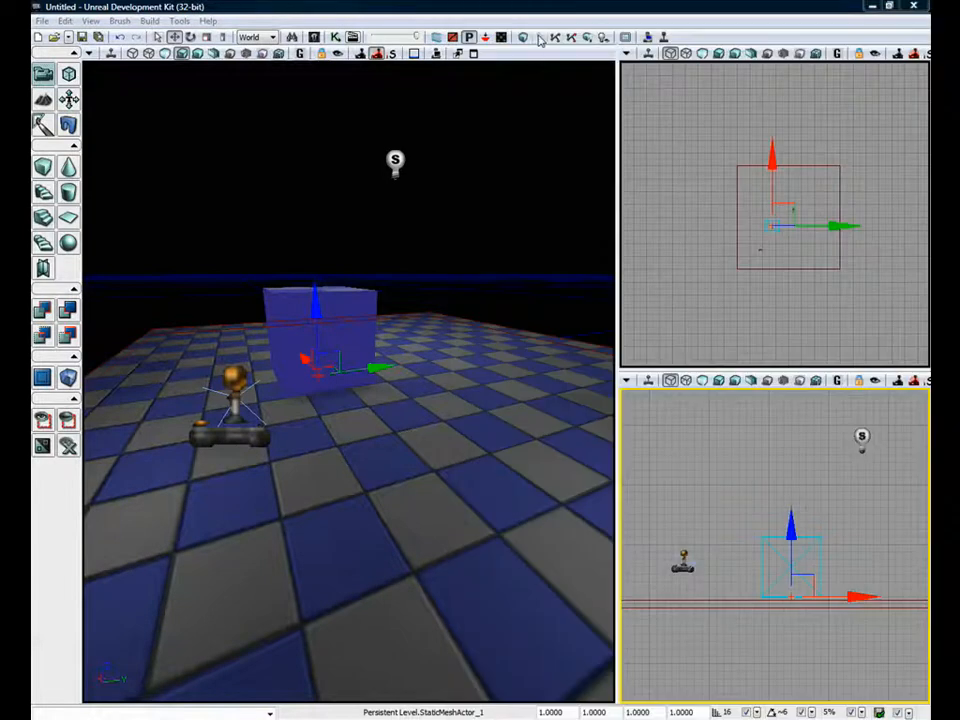
# Build the level lighting at Preview quality with Lightmass turned off, and dismiss the map check
pyautogui.moveTo(257, 360); pyautogui.dragTo(357, 341)
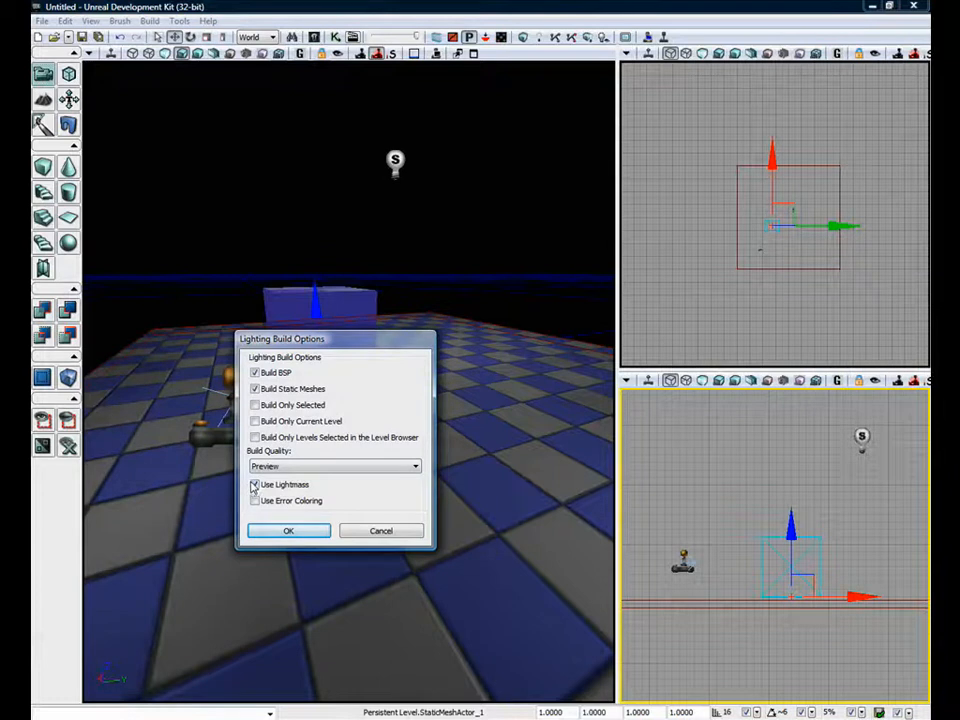
pyautogui.click(254, 485)
pyautogui.click(289, 531)
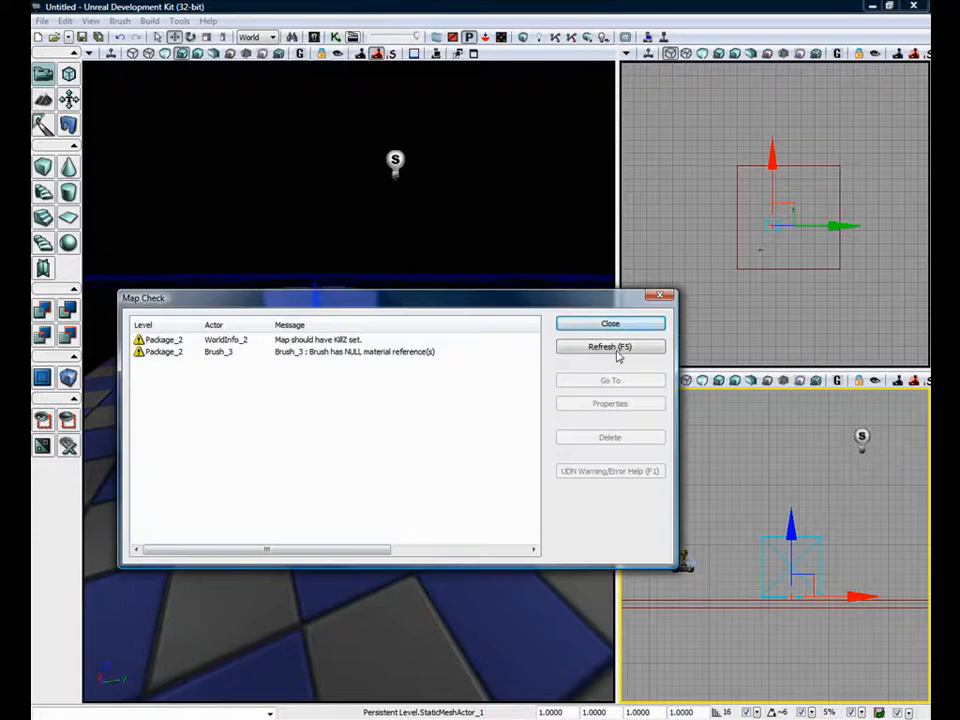
pyautogui.click(645, 327)
# Play the level in an editor window and walk into the box to test its collision, ending the game session
pyautogui.moveTo(308, 466); pyautogui.dragTo(308, 466)
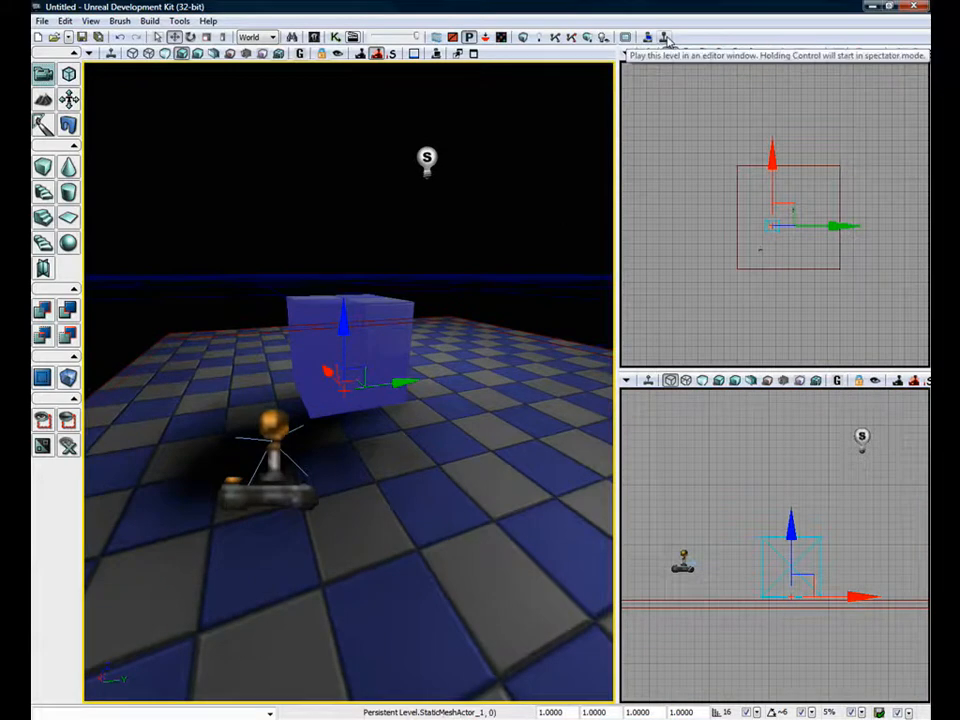
pyautogui.click(665, 38)
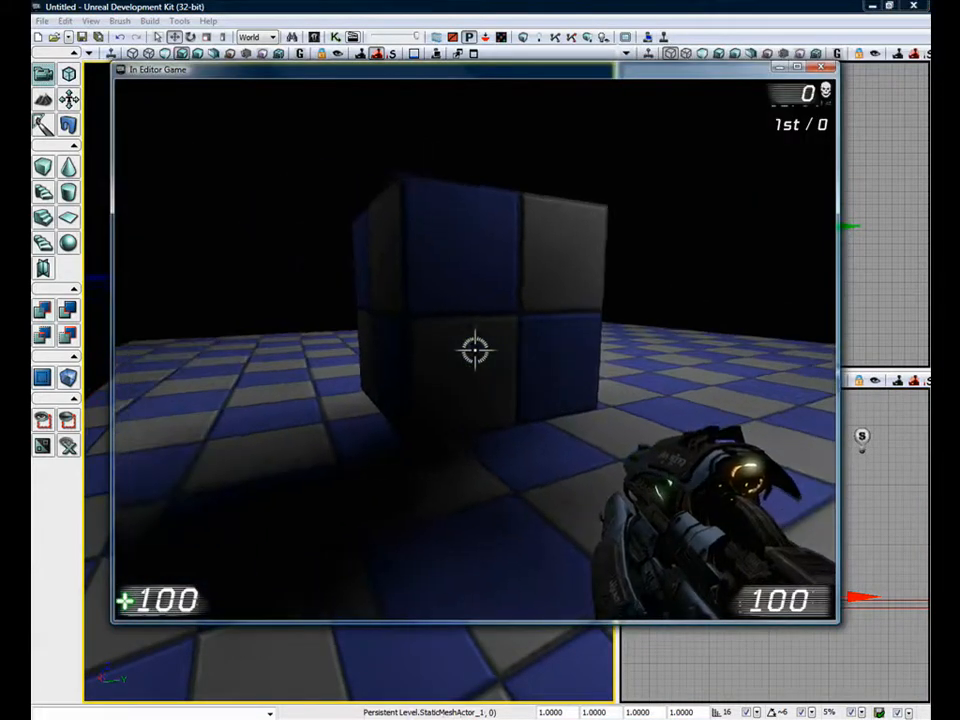
pyautogui.press('w')
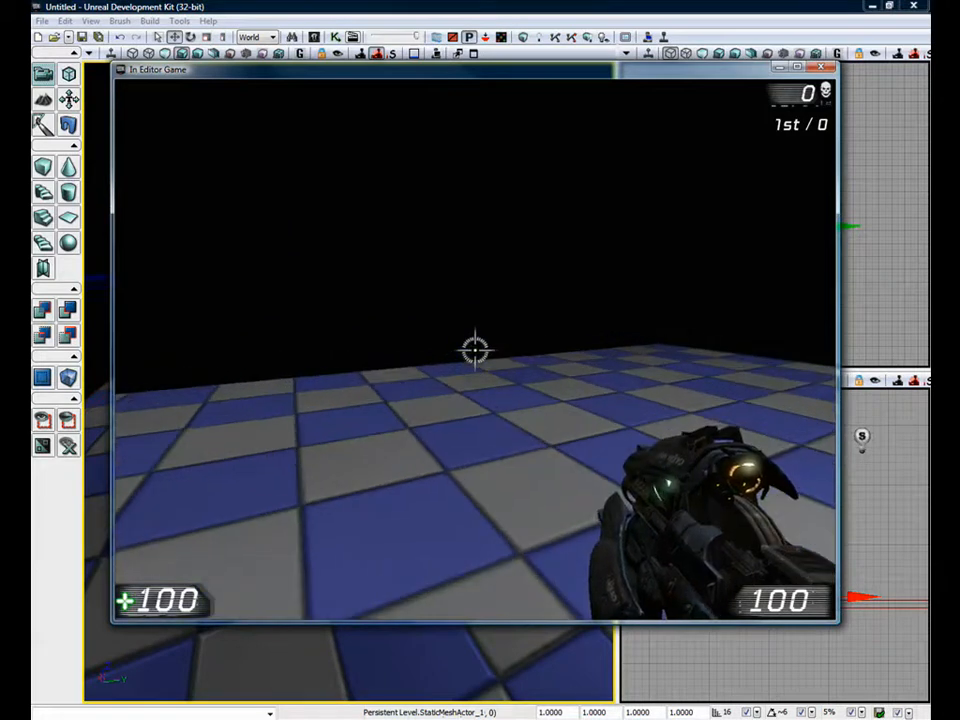
pyautogui.press('w')
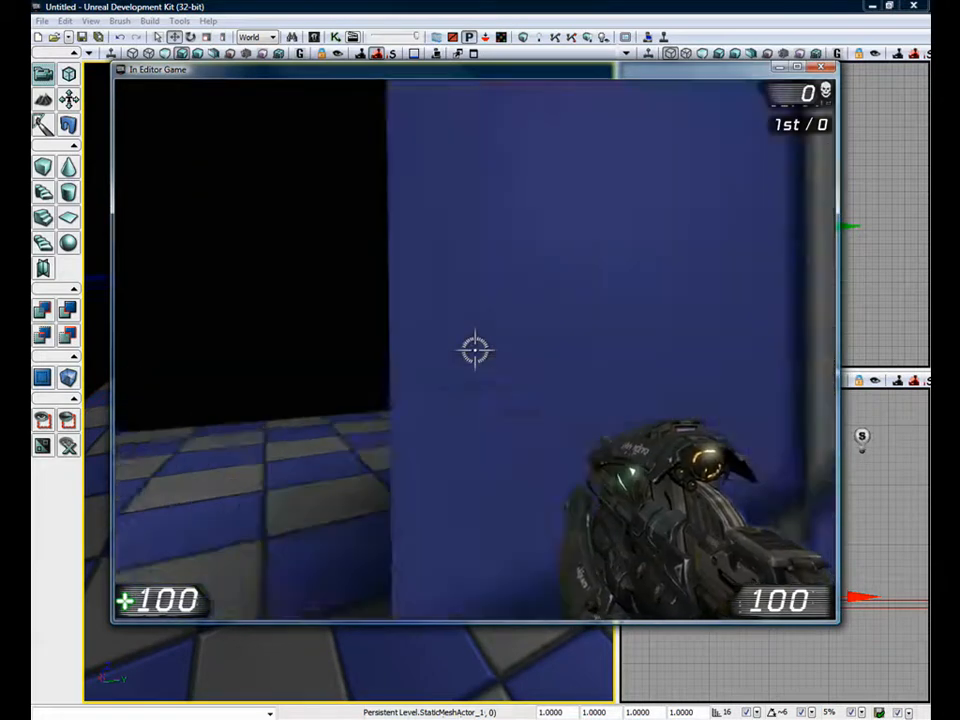
pyautogui.press('w')
pyautogui.press('Escape')
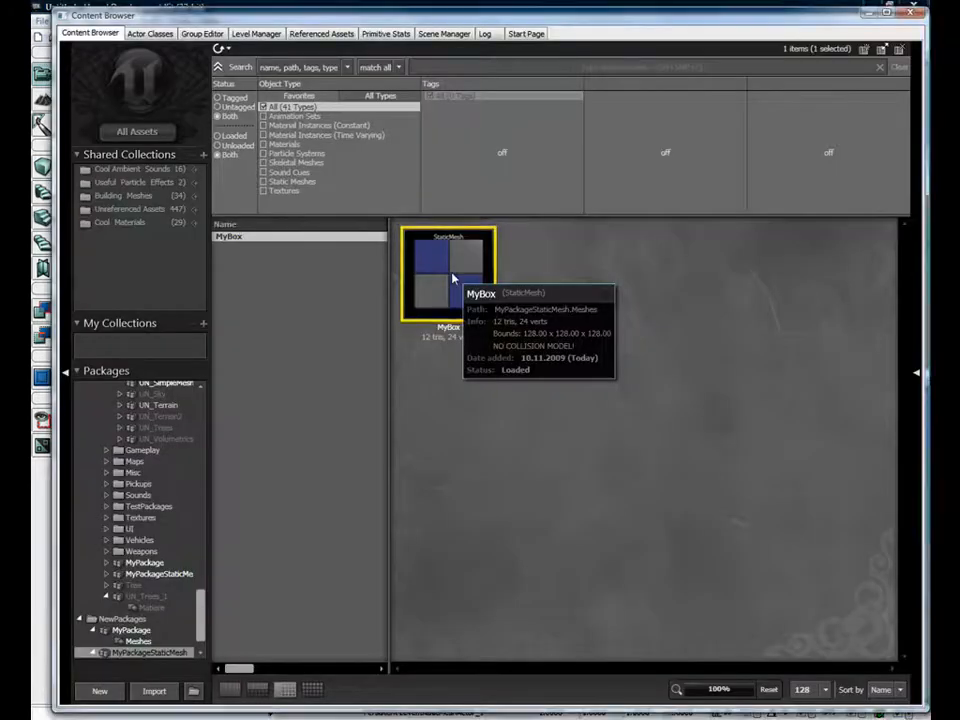
# Open MyBox in the Static Mesh Editor, orbit to see it, and generate a simplified box-shaped collision for the mesh
pyautogui.doubleClick(453, 279)
pyautogui.moveTo(285, 338); pyautogui.dragTo(289, 331, button='right')
pyautogui.moveTo(289, 331); pyautogui.dragTo(426, 431)
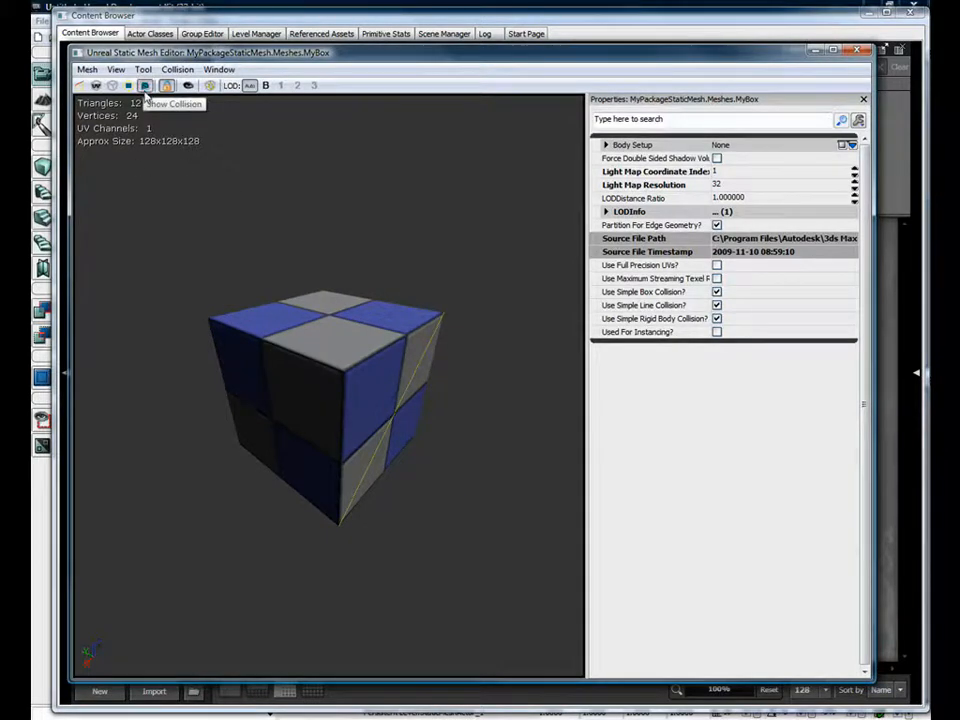
pyautogui.click(177, 69)
pyautogui.click(200, 87)
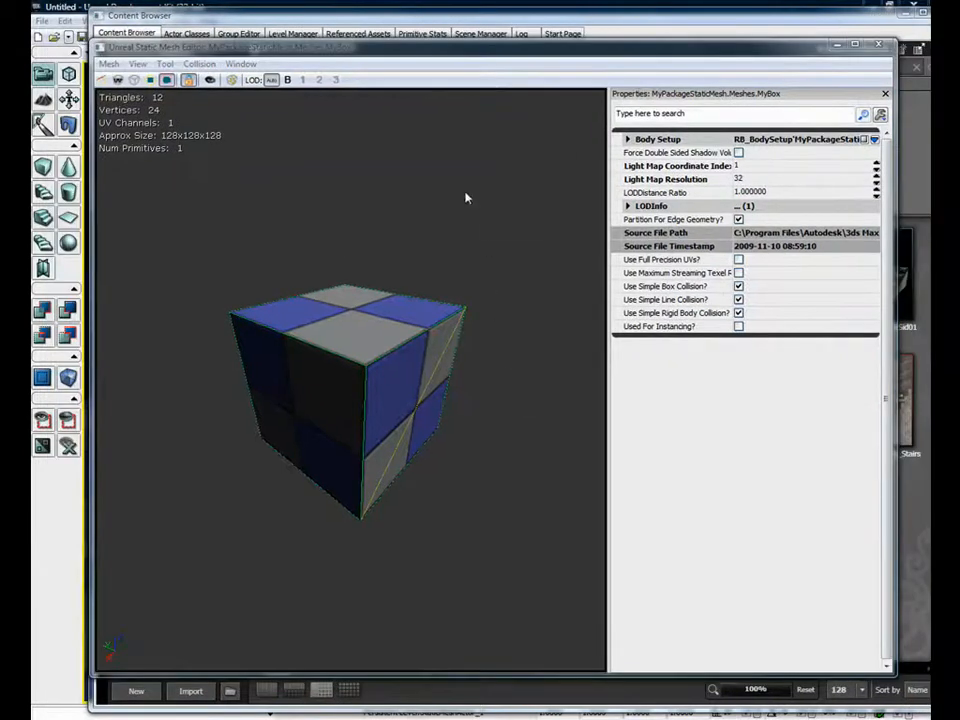
# Assign the M_ASC_Floor_BSP_Tile01 material from ASC_Floor to MyBox's LODInfo element 0, inspect the textured mesh and close the Static Mesh Editor
pyautogui.click(460, 16)
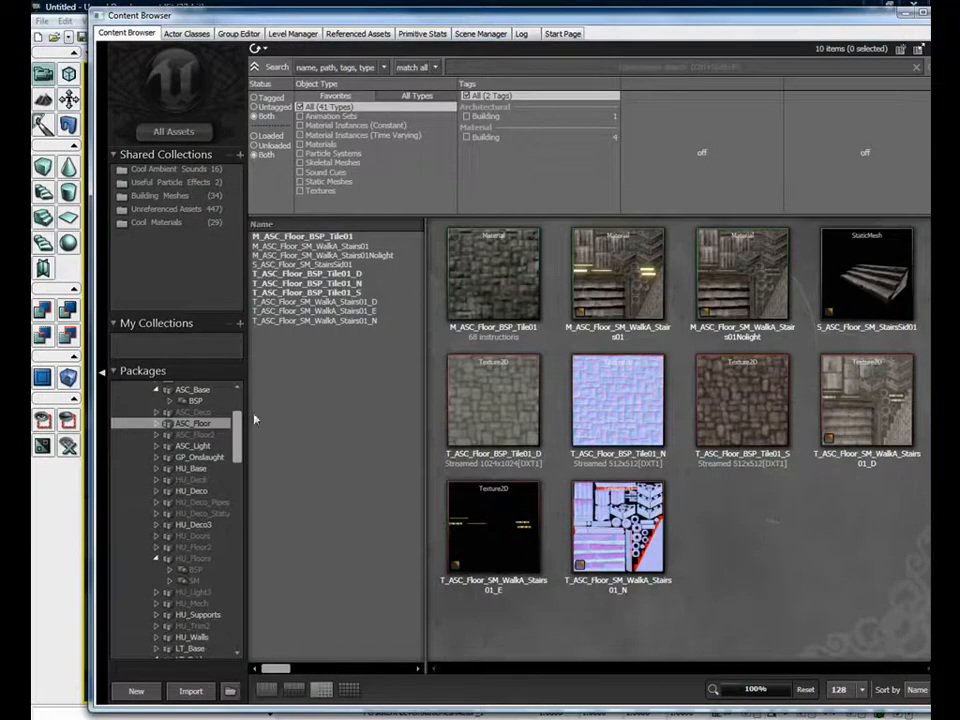
pyautogui.click(504, 276)
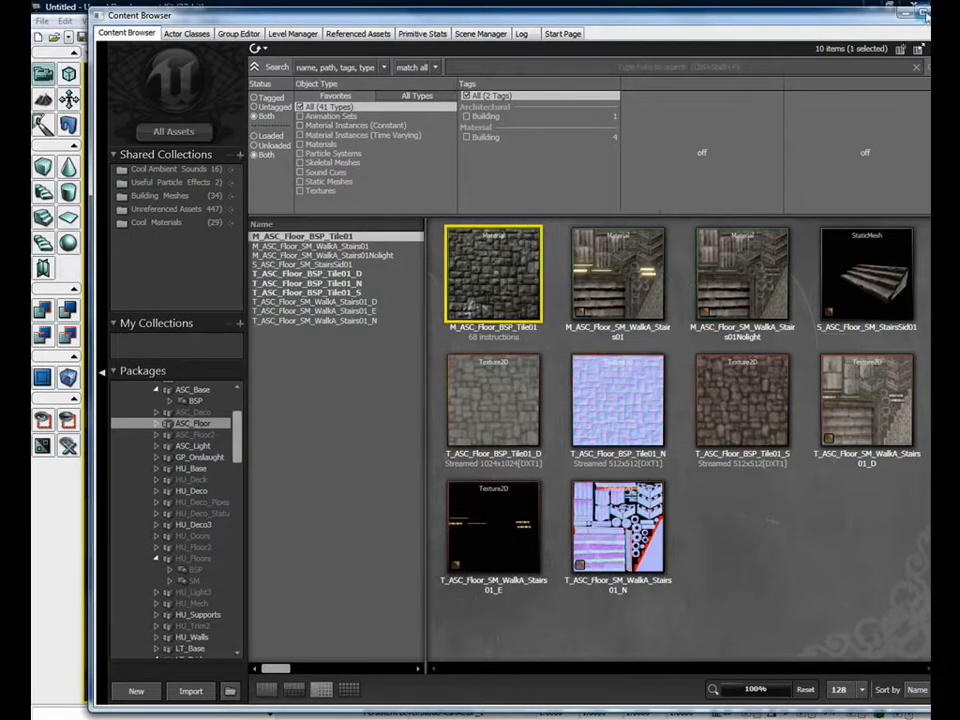
pyautogui.moveTo(900, 18); pyautogui.dragTo(808, 29)
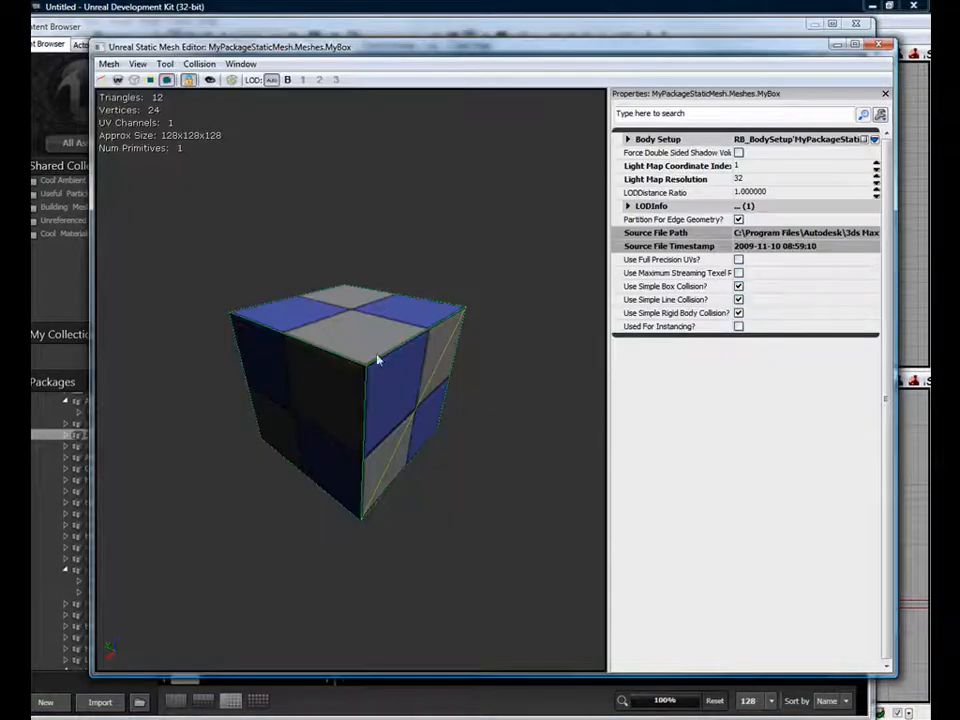
pyautogui.click(628, 206)
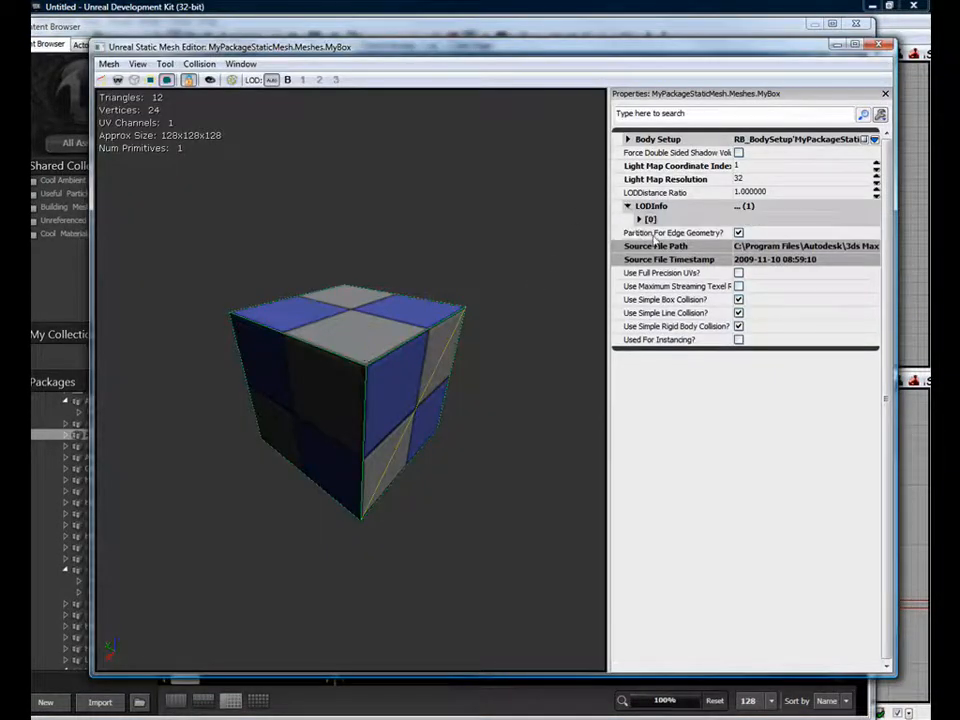
pyautogui.click(638, 219)
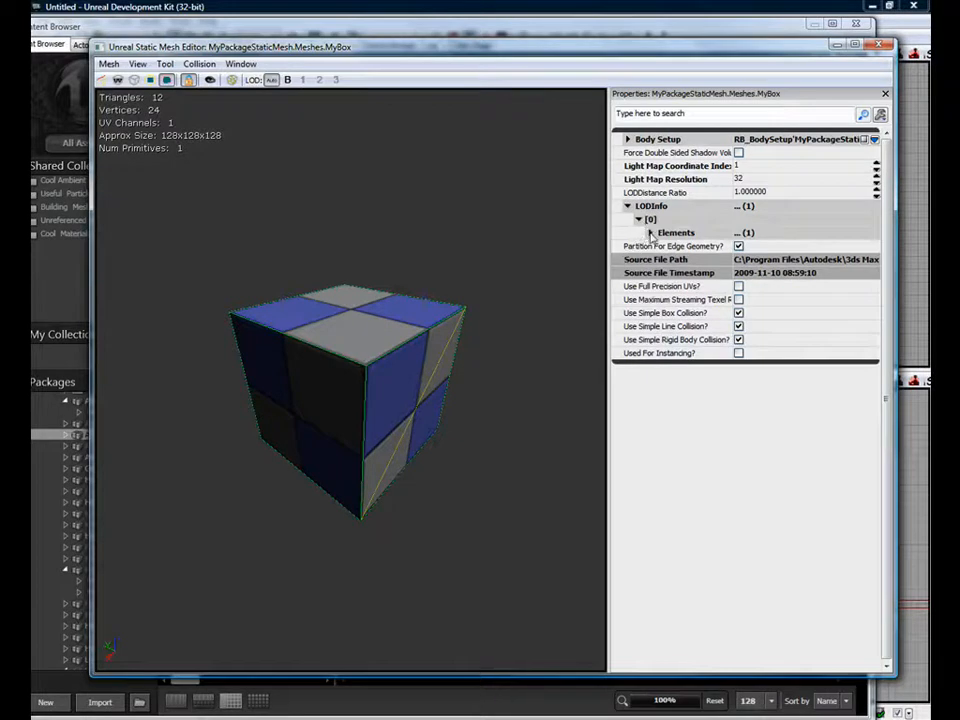
pyautogui.click(650, 232)
pyautogui.click(661, 246)
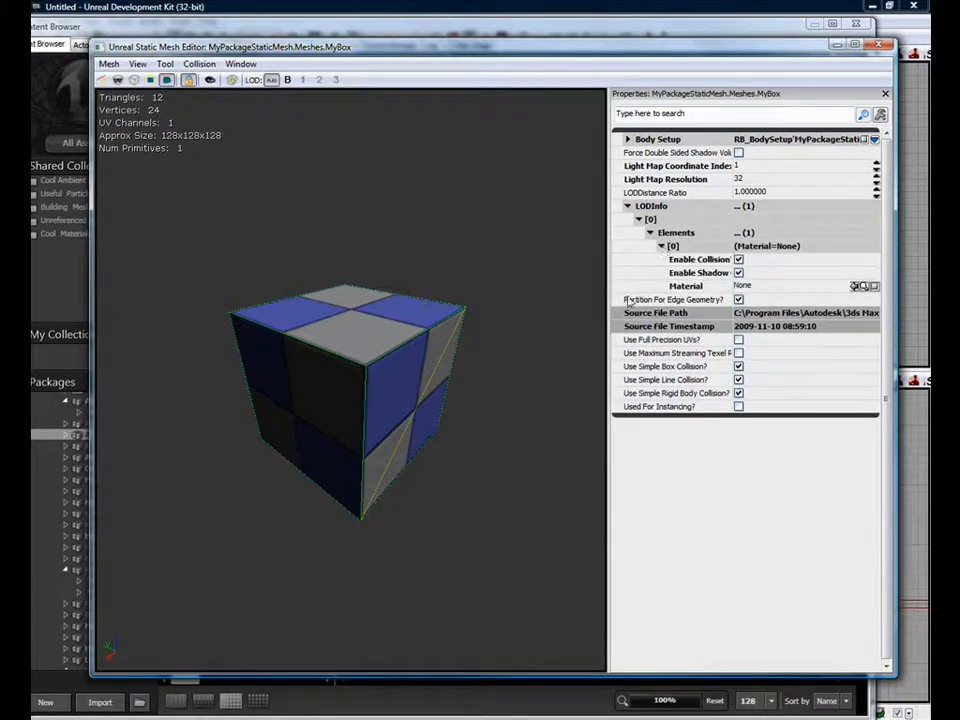
pyautogui.click(855, 287)
pyautogui.moveTo(422, 403); pyautogui.dragTo(418, 305)
pyautogui.moveTo(418, 305); pyautogui.dragTo(400, 402, button='right')
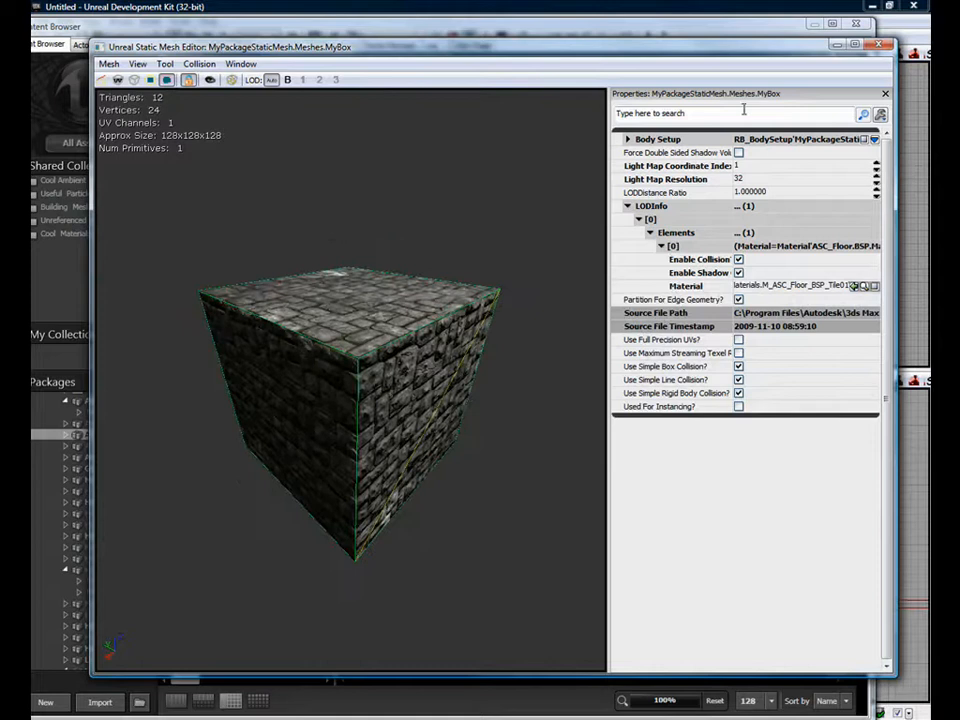
pyautogui.click(878, 45)
# Play the level in an editor window and walk around the stone-textured box to check its material and collision, ending the game session
pyautogui.click(165, 55)
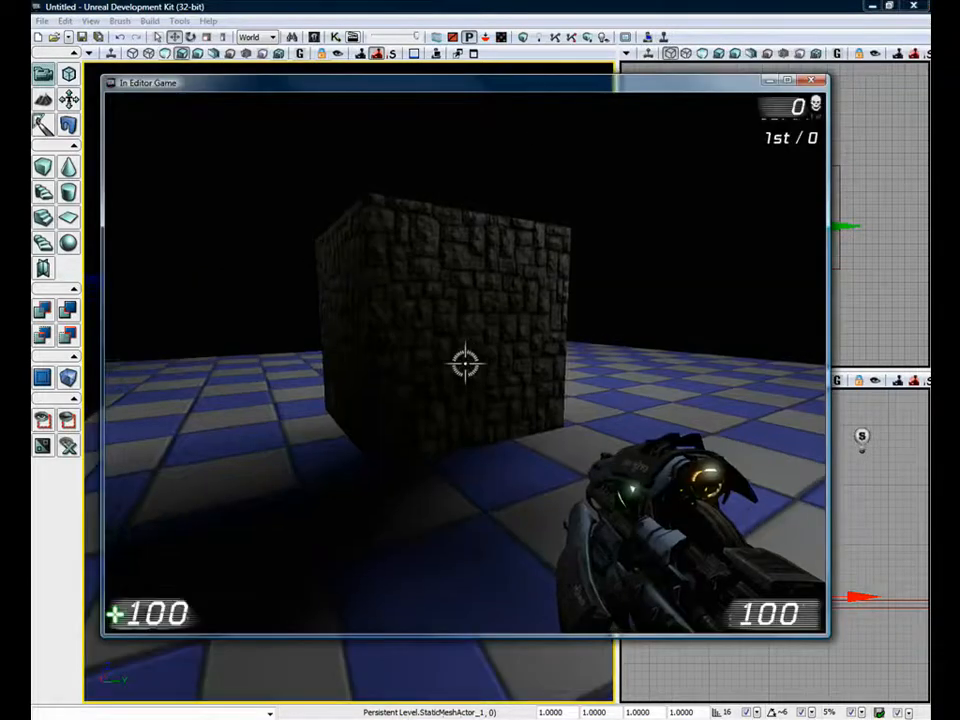
pyautogui.press('w')
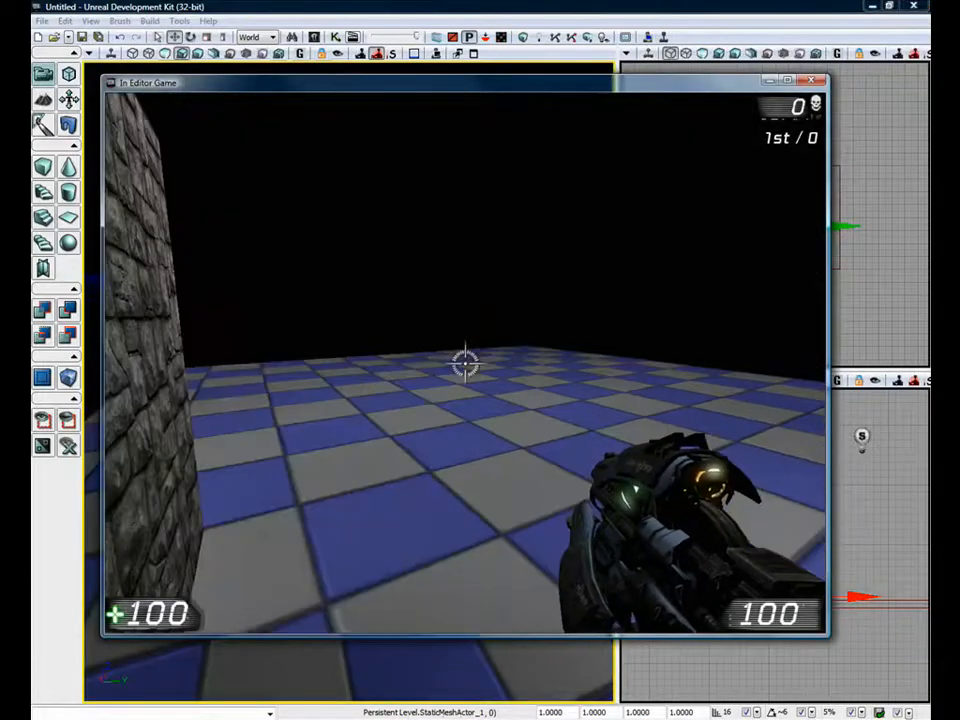
pyautogui.press('w')
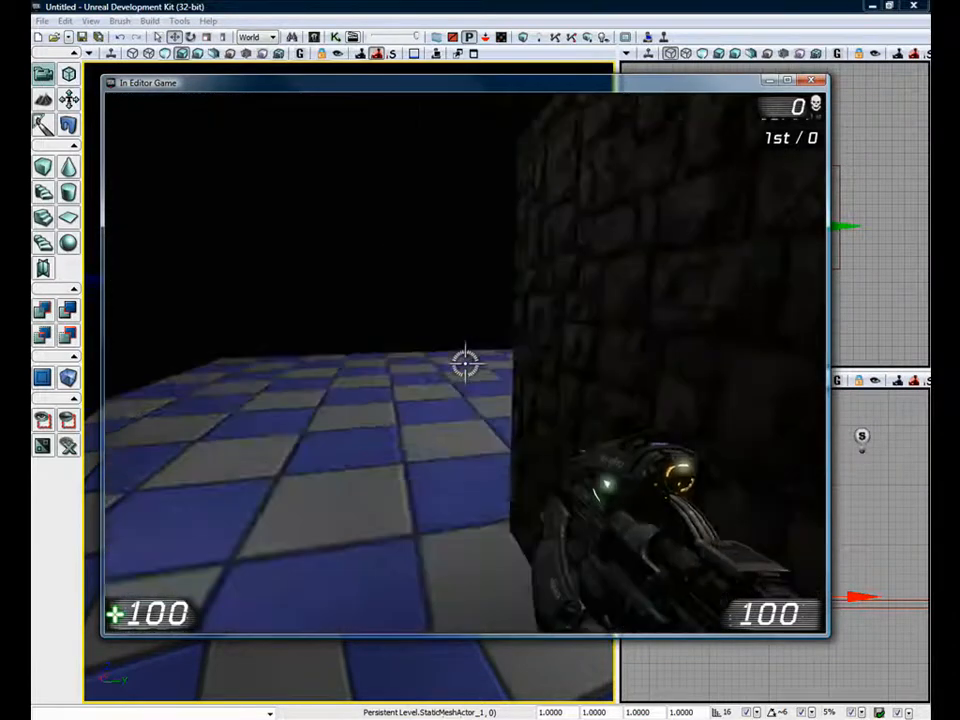
pyautogui.press('w')
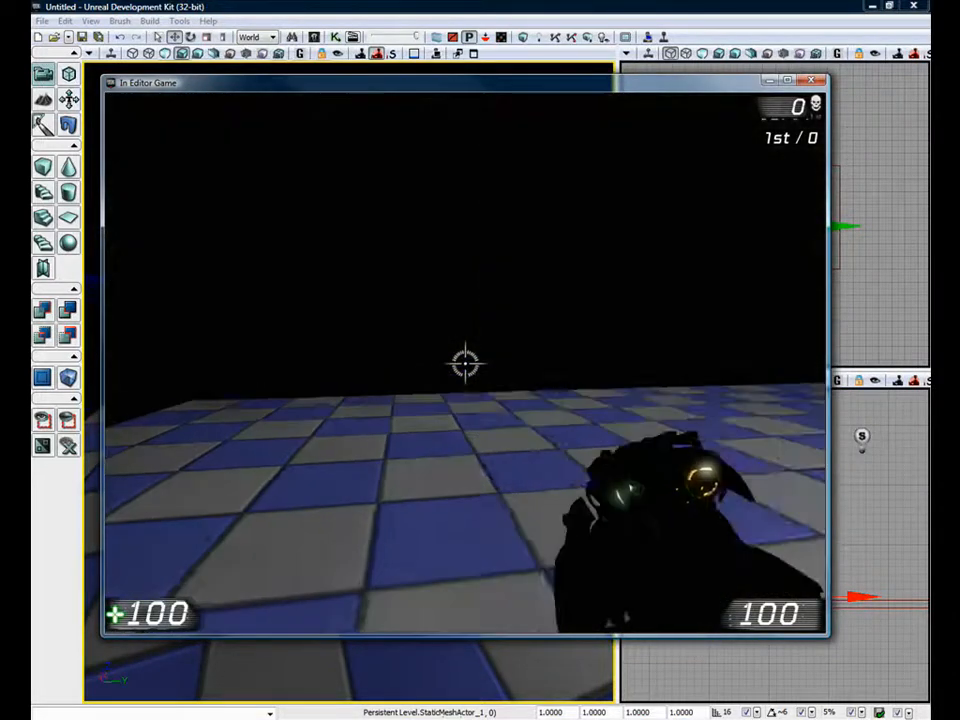
pyautogui.press('w')
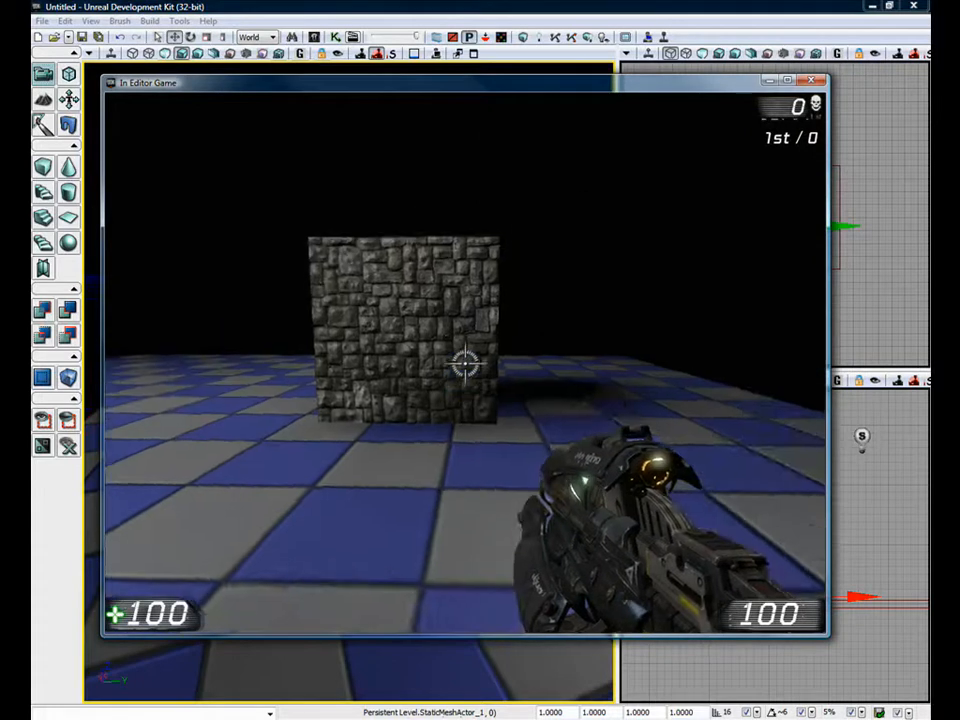
pyautogui.press('Escape')
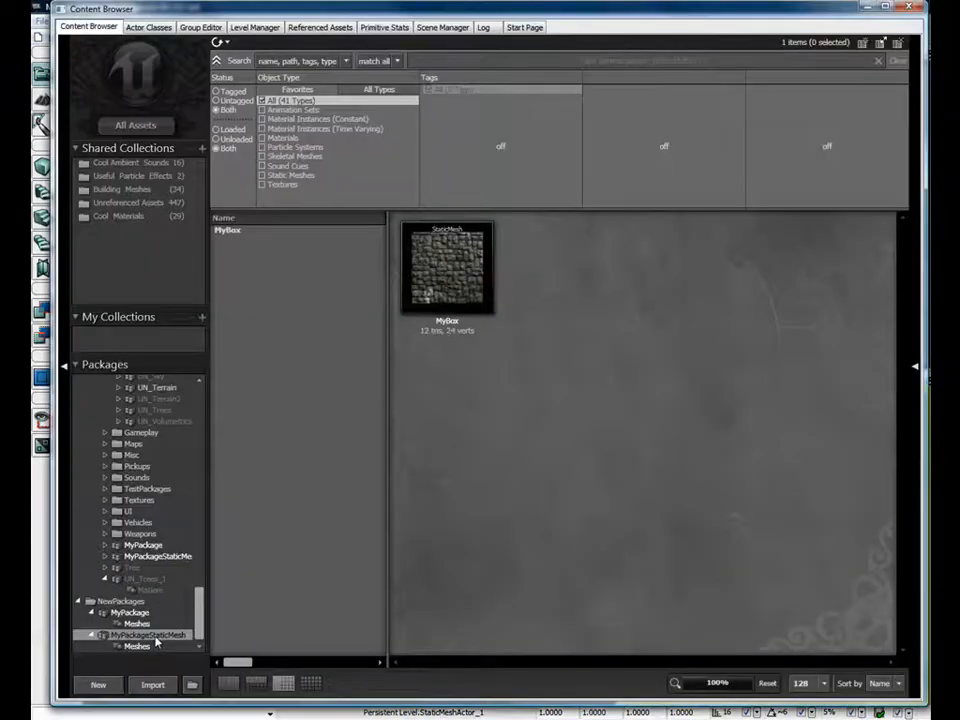
# Save the MyPackageStaticMesh package
pyautogui.rightClick(156, 635)
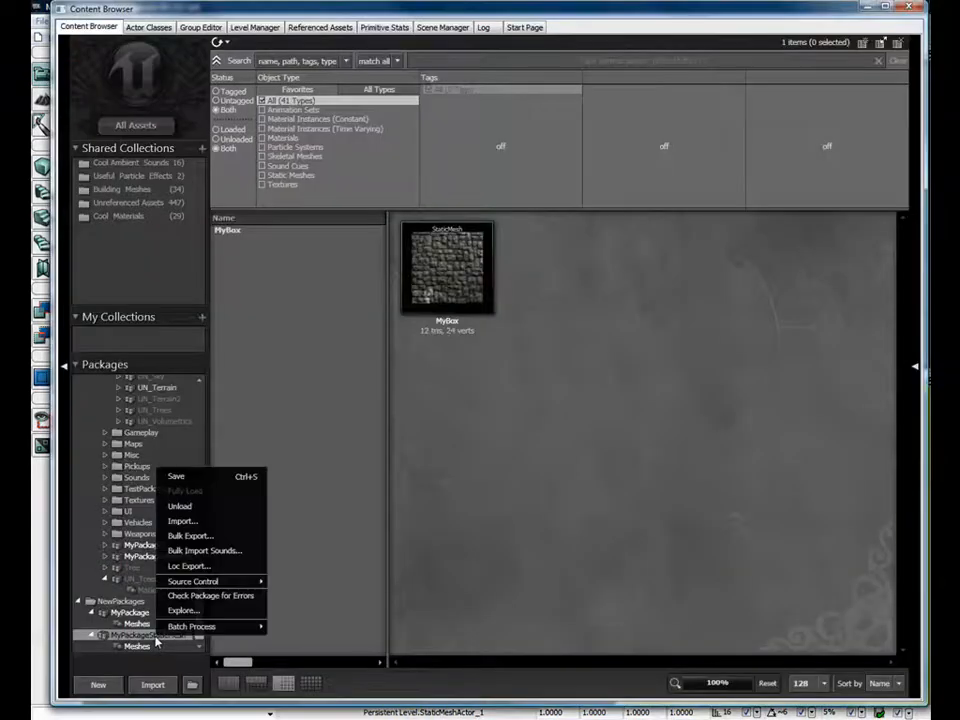
pyautogui.click(196, 478)
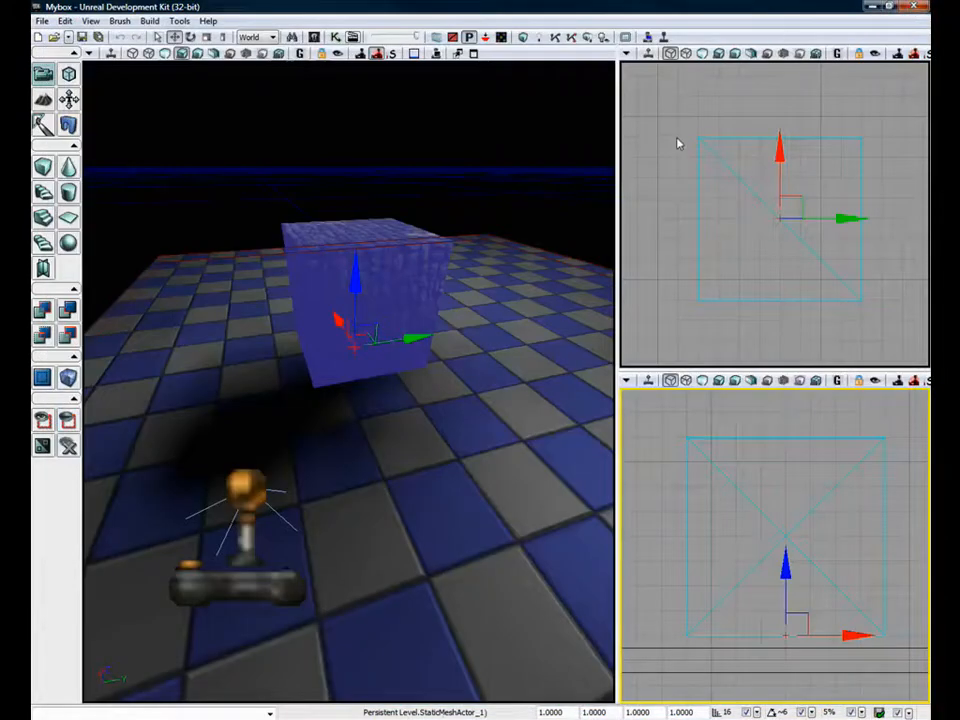
# Measure the box's length and width in the top view and its height in the side view
pyautogui.moveTo(677, 138); pyautogui.dragTo(678, 301, button='middle')
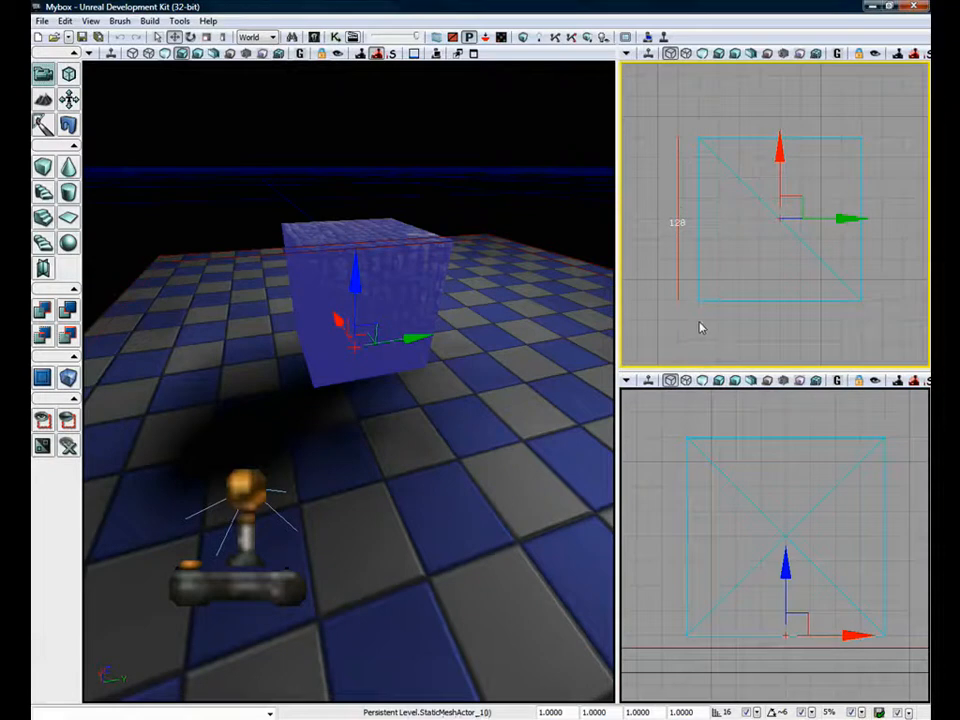
pyautogui.moveTo(700, 325); pyautogui.dragTo(840, 322, button='middle')
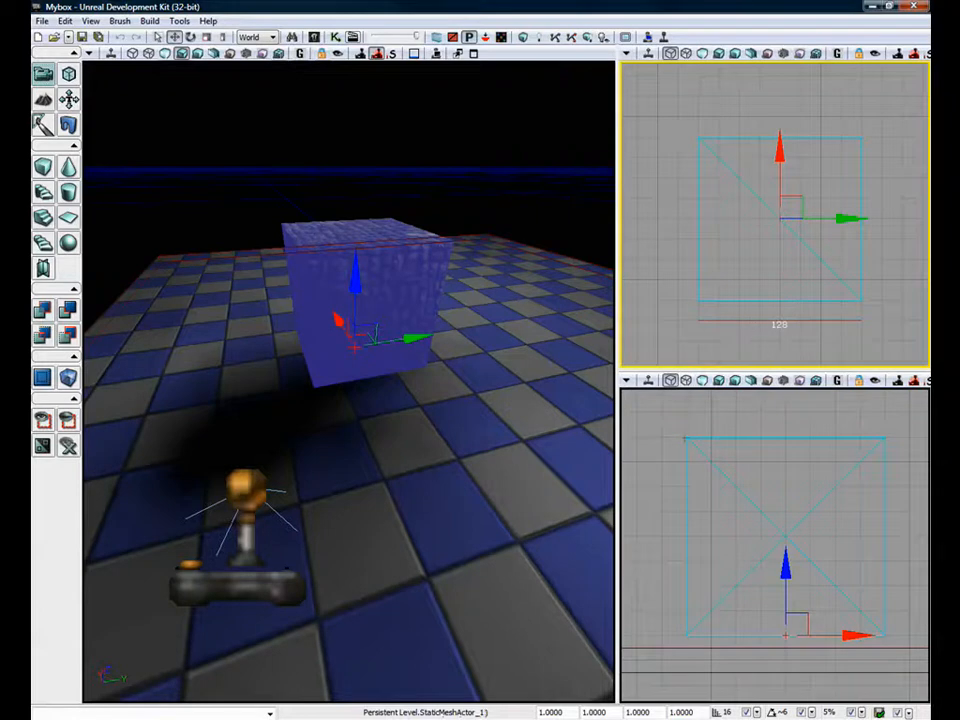
pyautogui.click(663, 444)
pyautogui.moveTo(661, 437); pyautogui.dragTo(661, 635, button='middle')
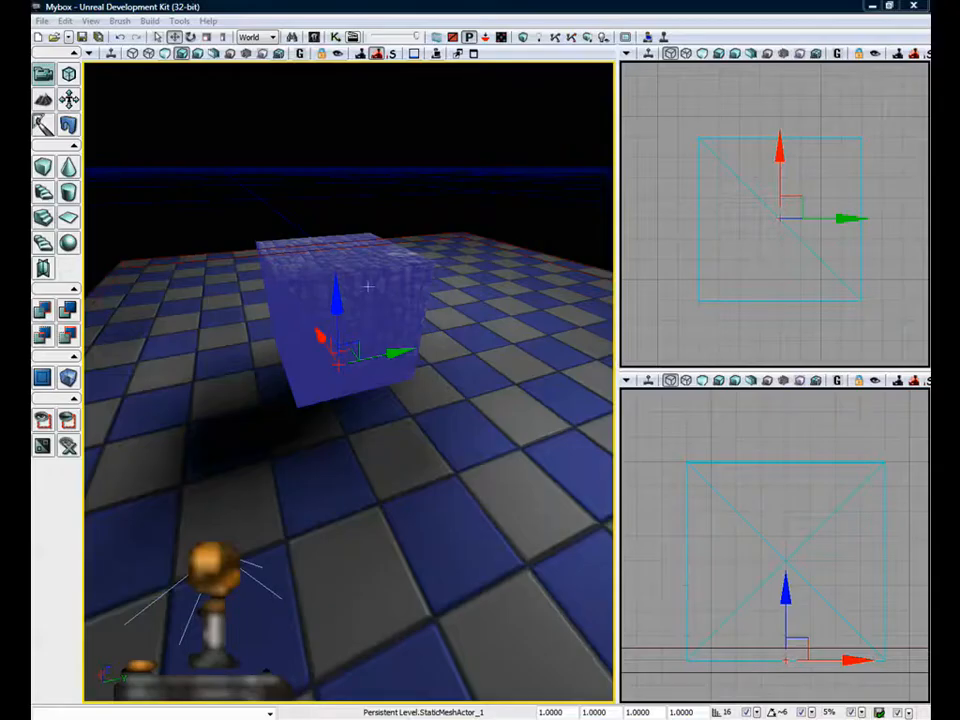
# Open the box actor's Static Mesh Component lighting properties and try Accepts Lights off, restoring it to on
pyautogui.doubleClick(368, 287)
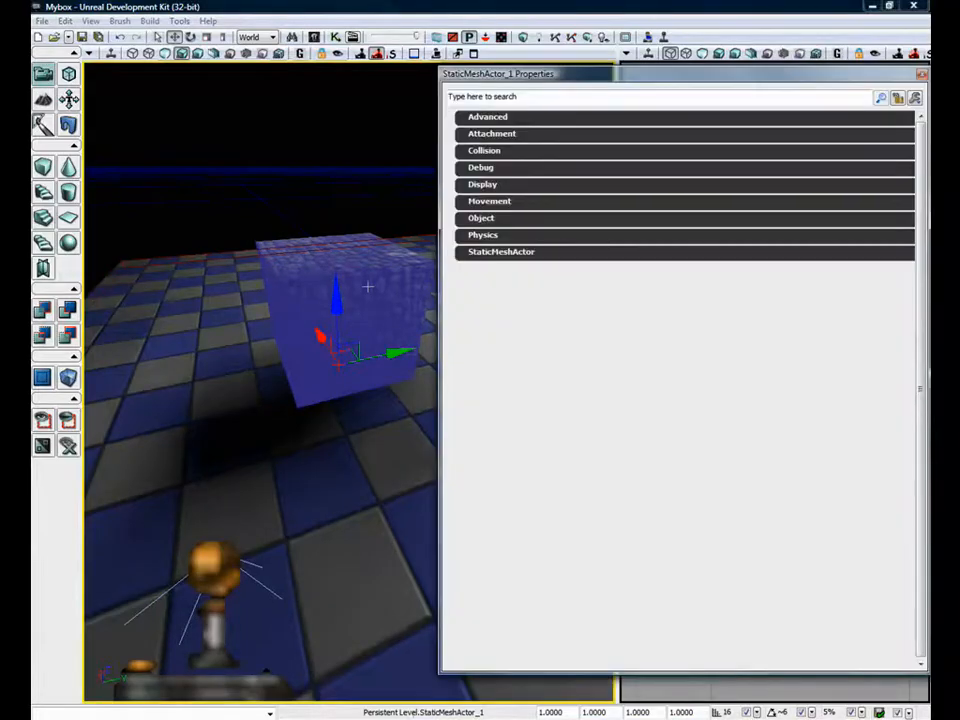
pyautogui.click(472, 253)
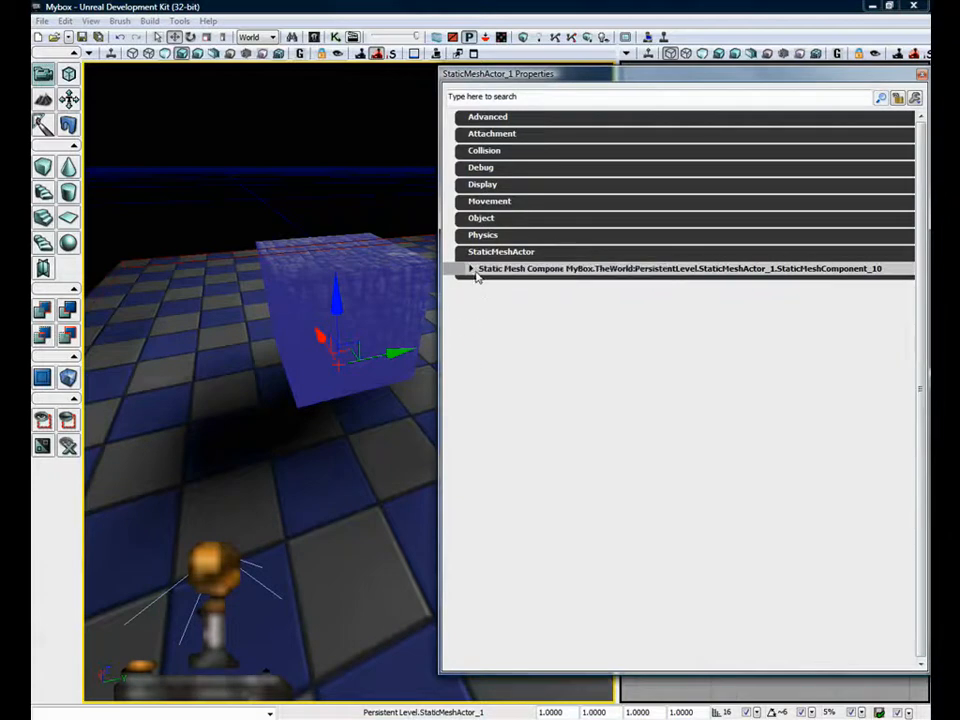
pyautogui.click(472, 269)
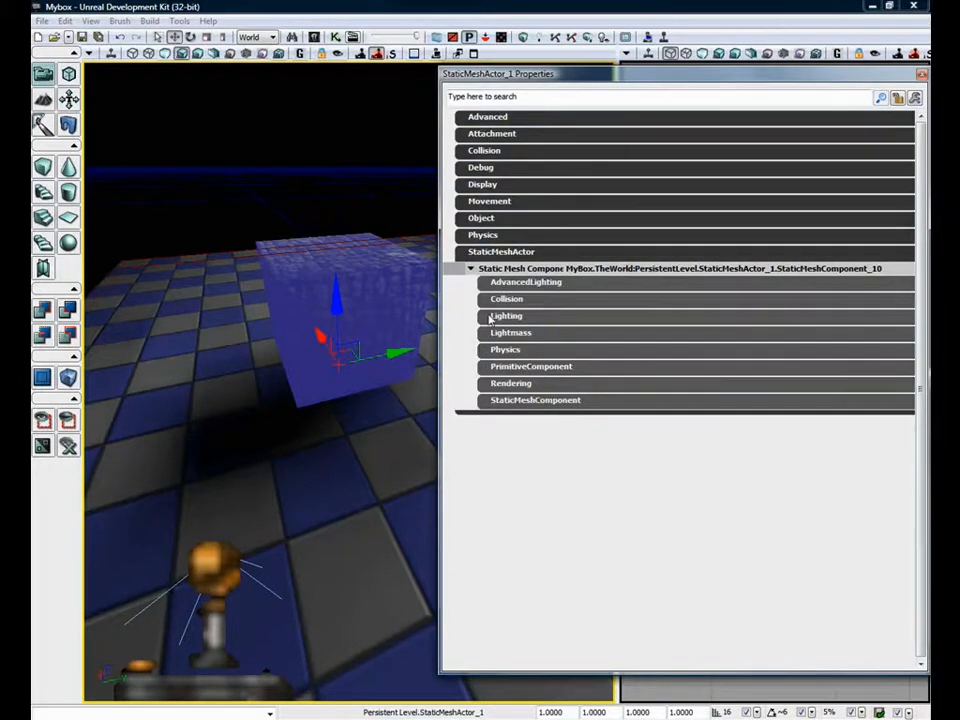
pyautogui.click(490, 318)
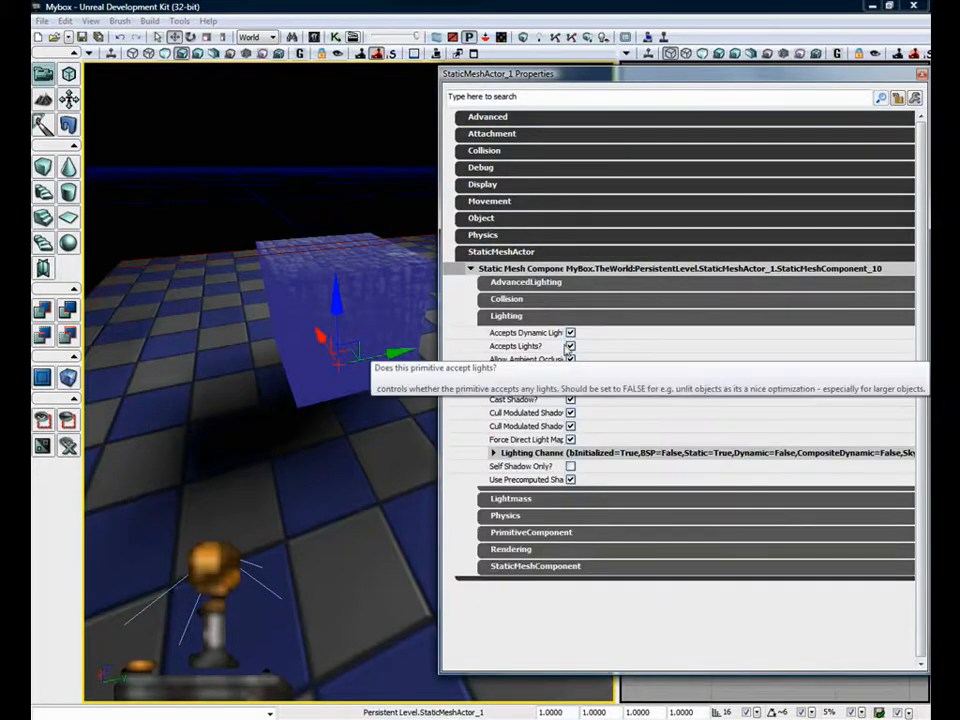
pyautogui.click(570, 346)
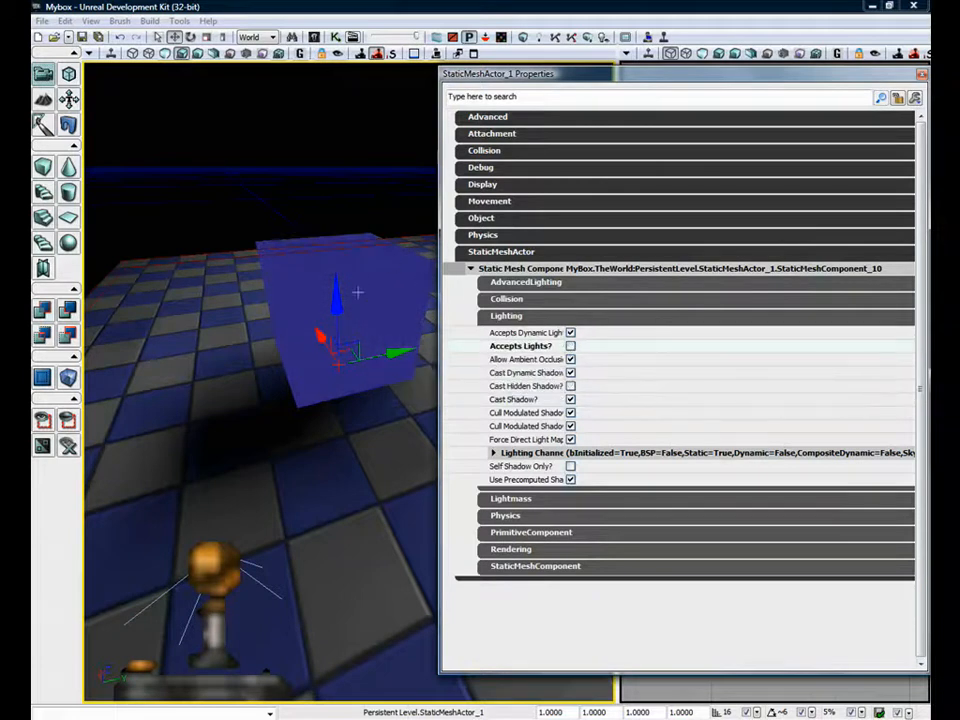
pyautogui.click(570, 346)
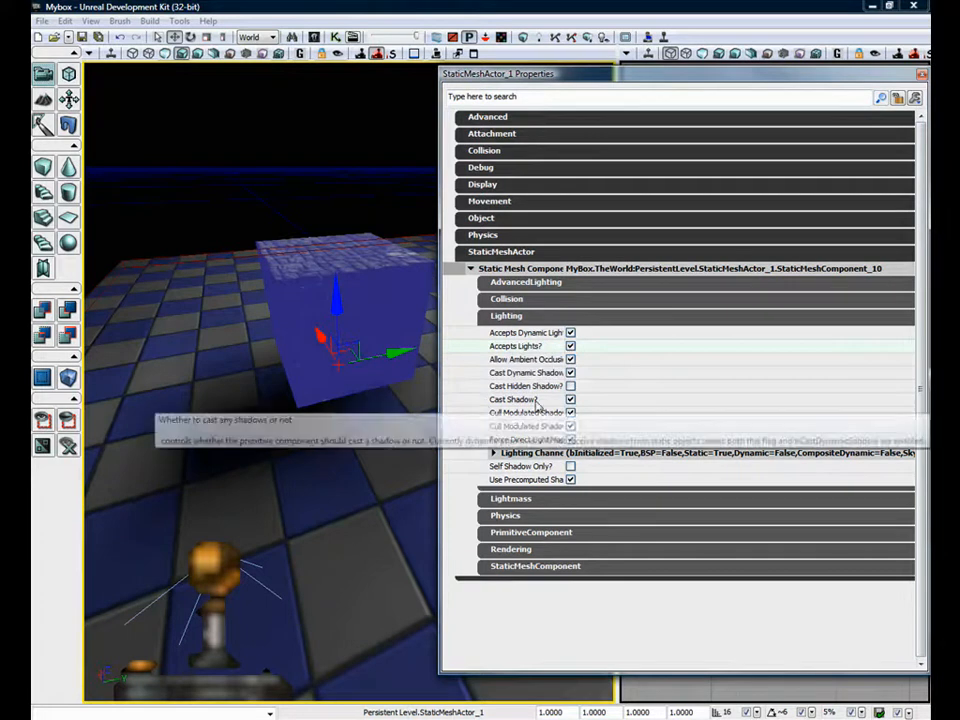
# Disable Cast Shadow for the box actor, rebuild the level lighting and dismiss the map check
pyautogui.click(570, 399)
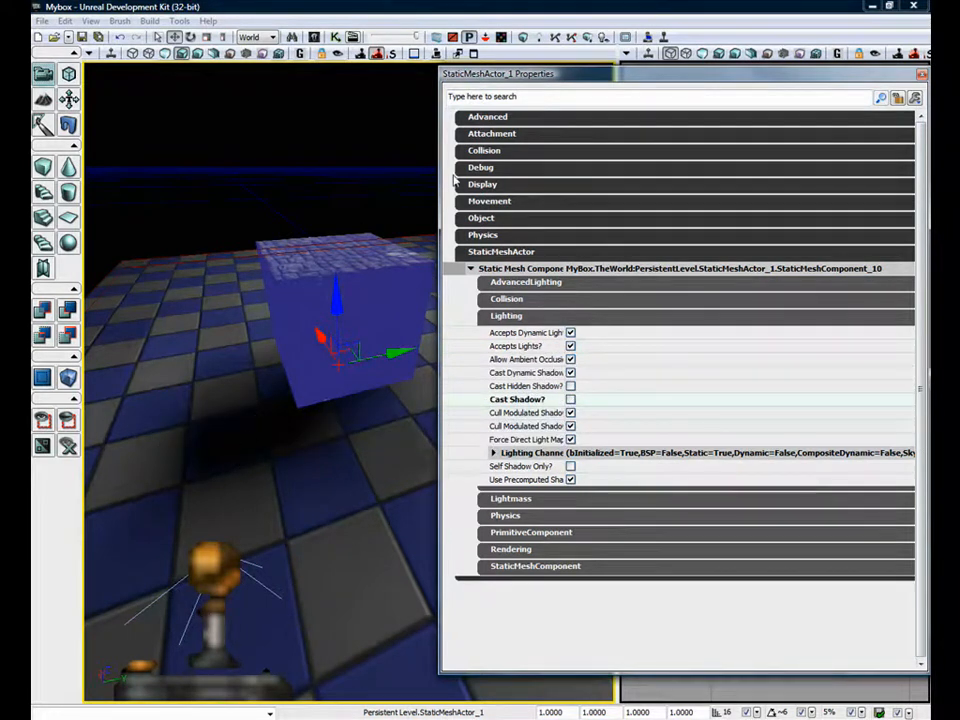
pyautogui.click(541, 40)
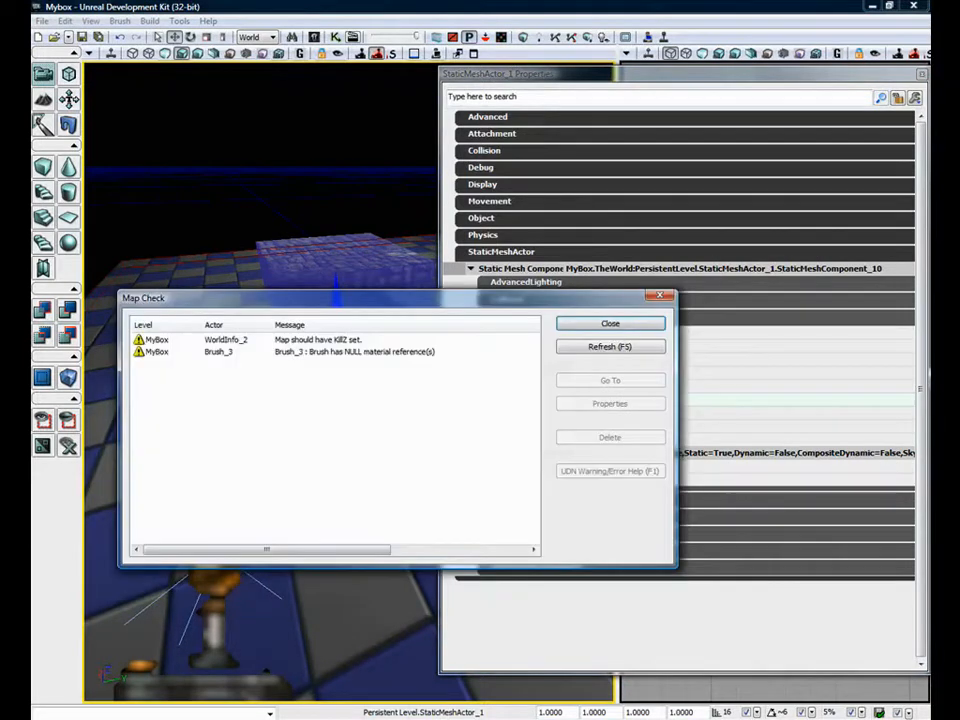
pyautogui.click(614, 324)
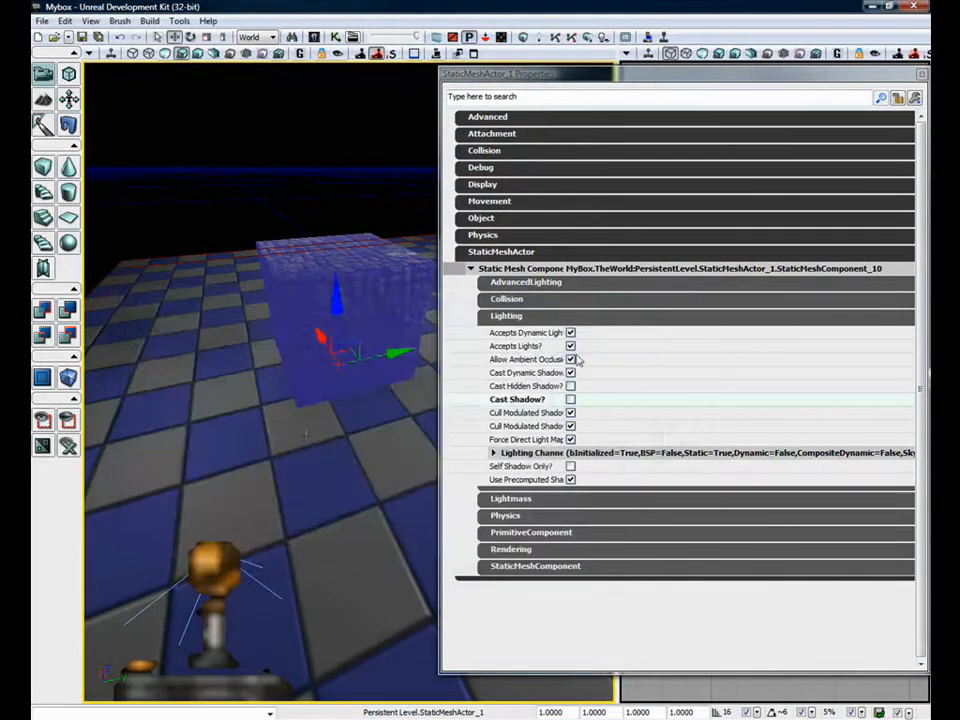
# Re-enable Cast Shadow for the box actor, rebuild the level lighting and dismiss the map check
pyautogui.click(570, 399)
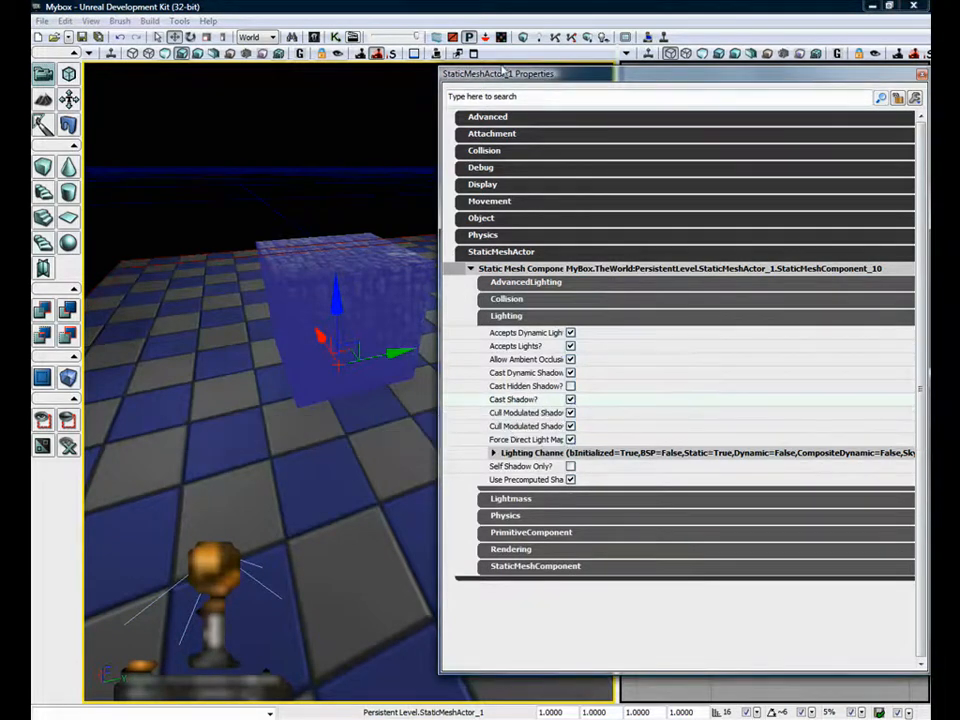
pyautogui.click(540, 39)
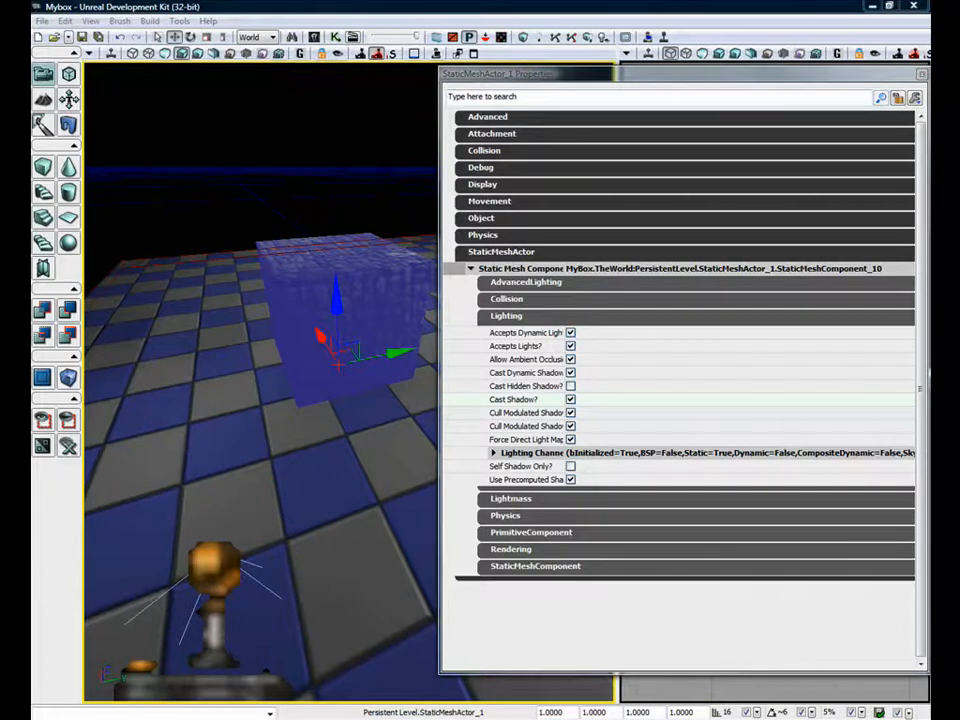
pyautogui.click(636, 324)
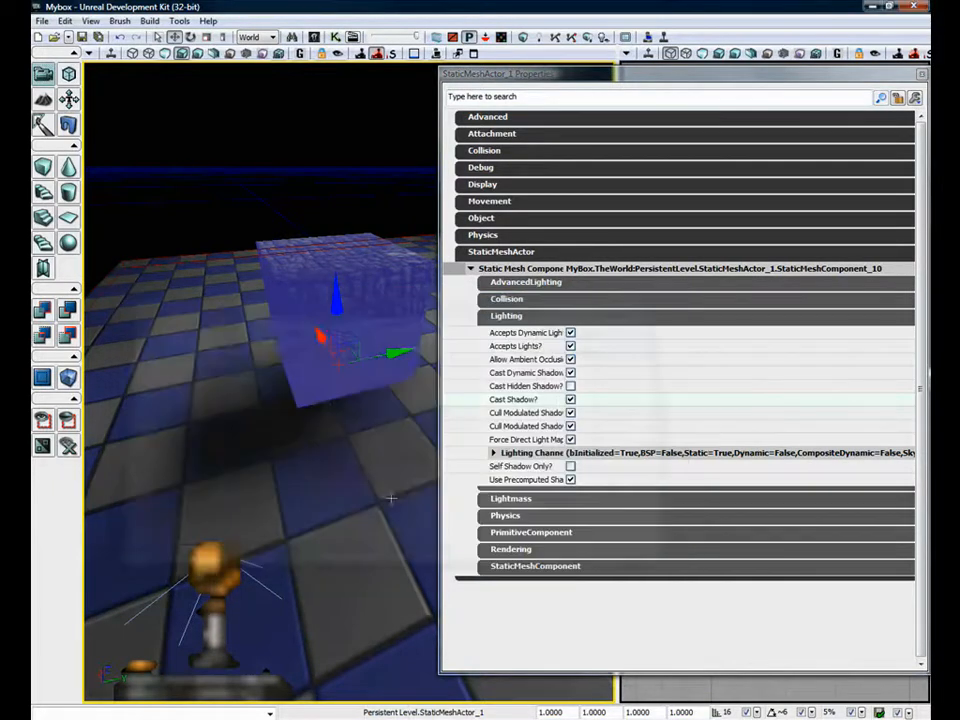